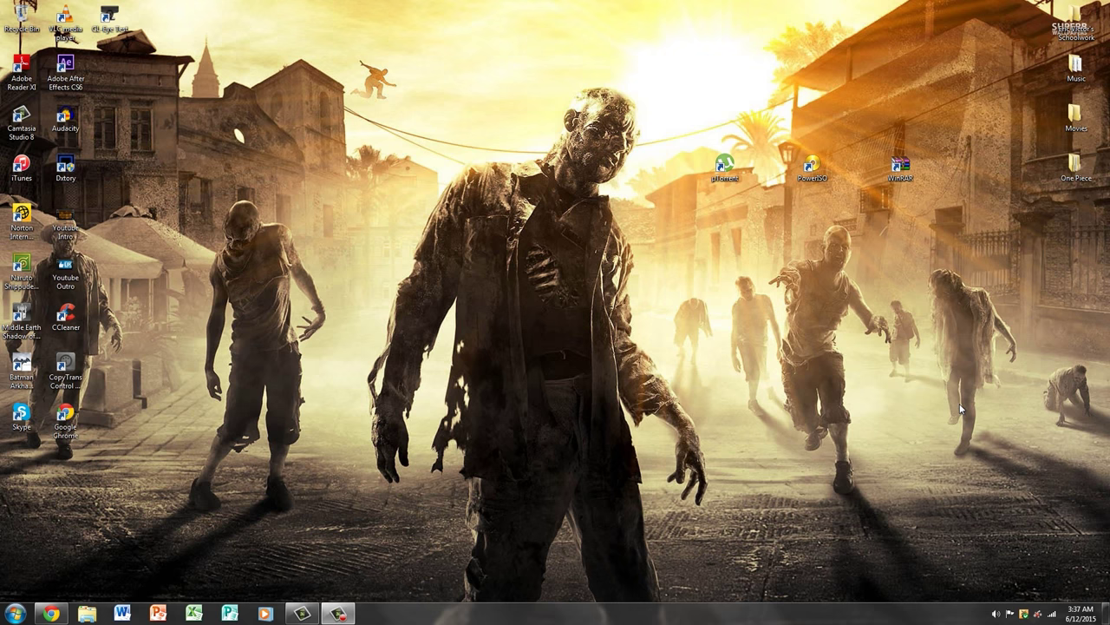
- Refresh the desktop, then select and deselect the µTorrent and PowerISO shortcuts
right_click(458, 74)
click(488, 121)
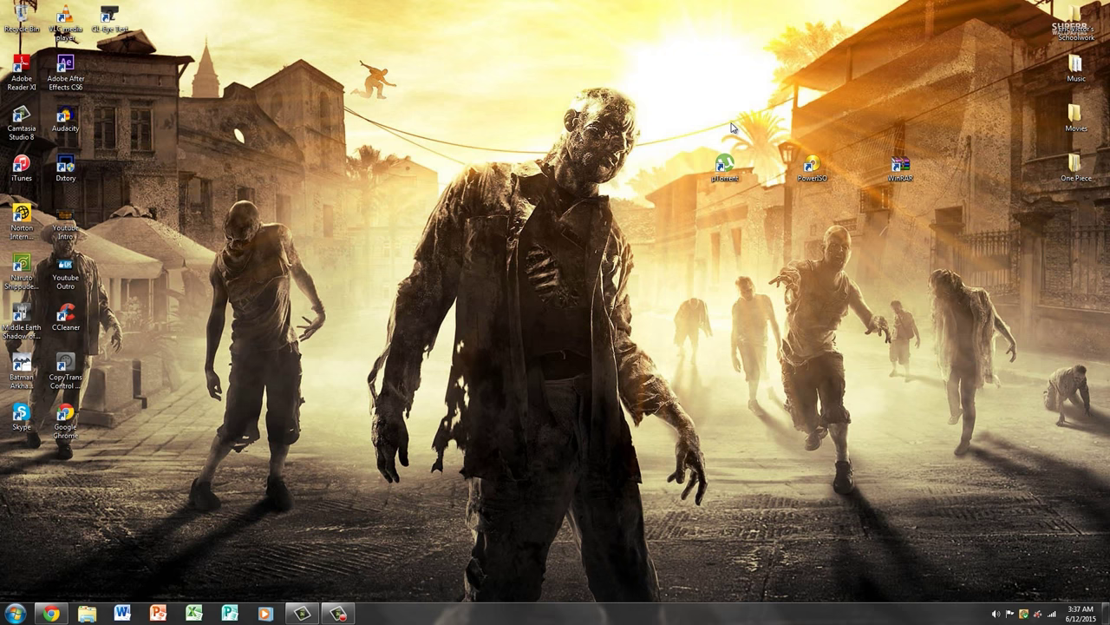
drag(846, 224, 706, 154)
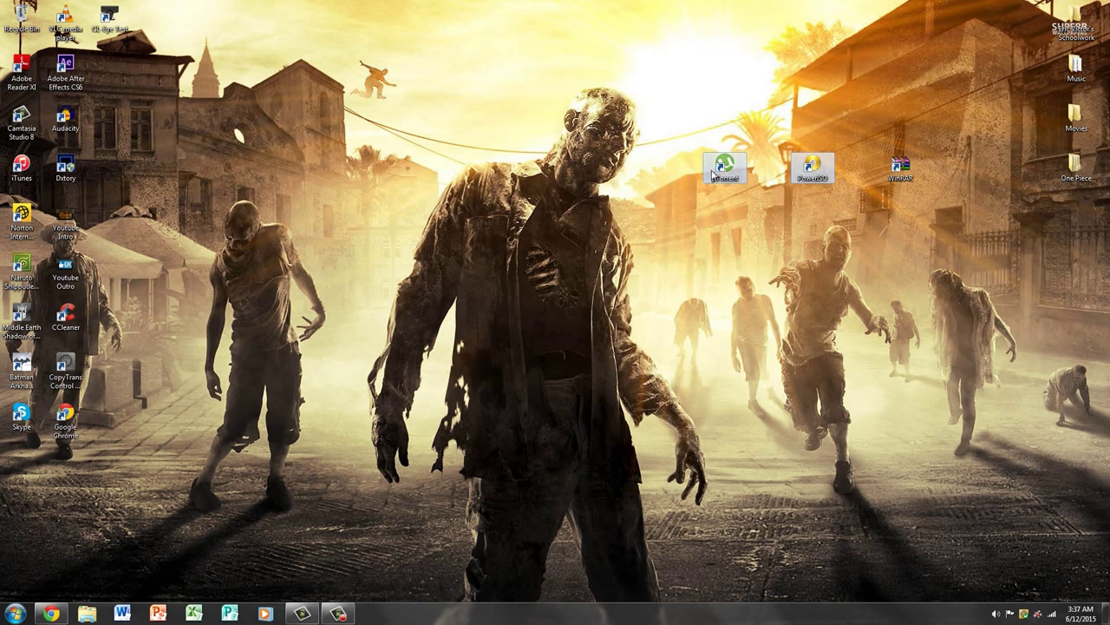
click(756, 223)
click(812, 169)
click(769, 235)
- Refresh the desktop again and dismiss the colour-scheme performance warning
right_click(448, 116)
click(477, 165)
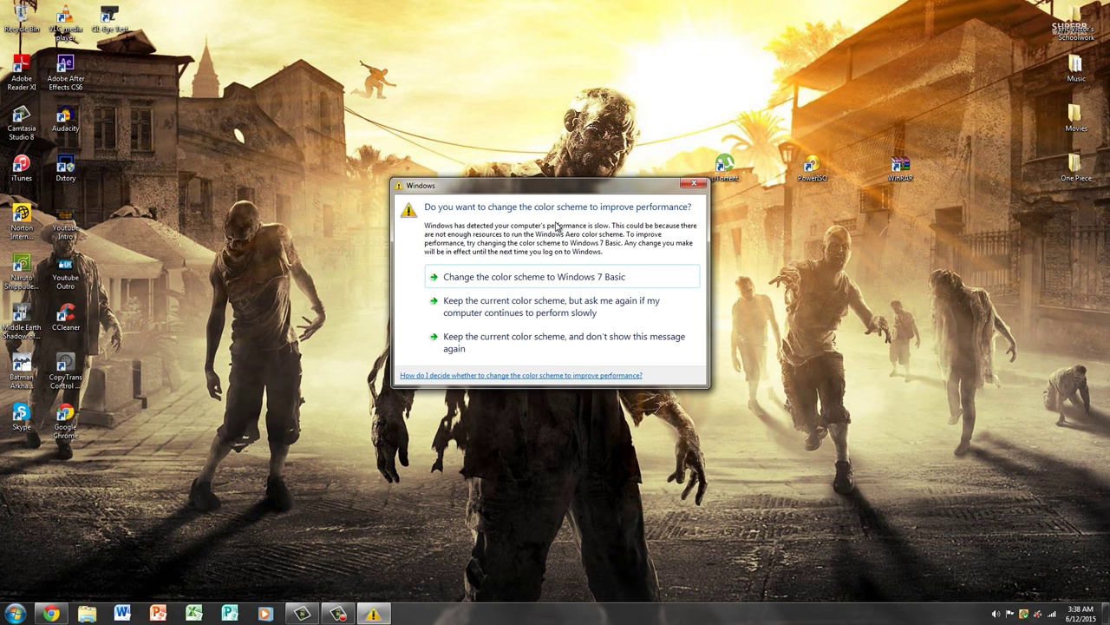
click(694, 184)
- Refresh the desktop once more and bring the Dying Light CODEX page in Chrome forward
right_click(491, 151)
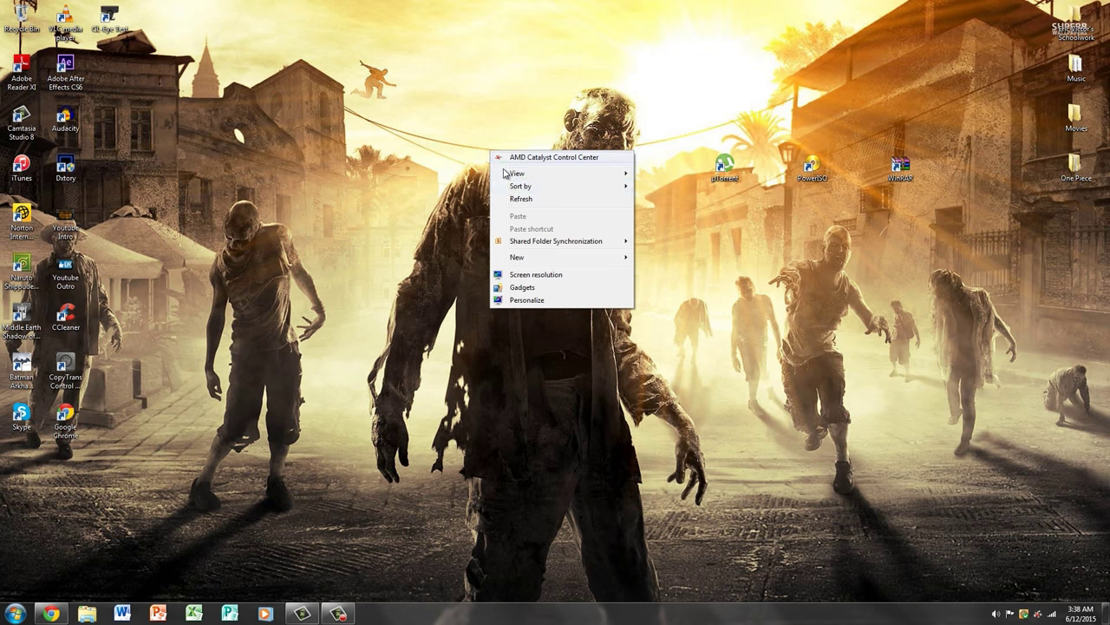
click(555, 199)
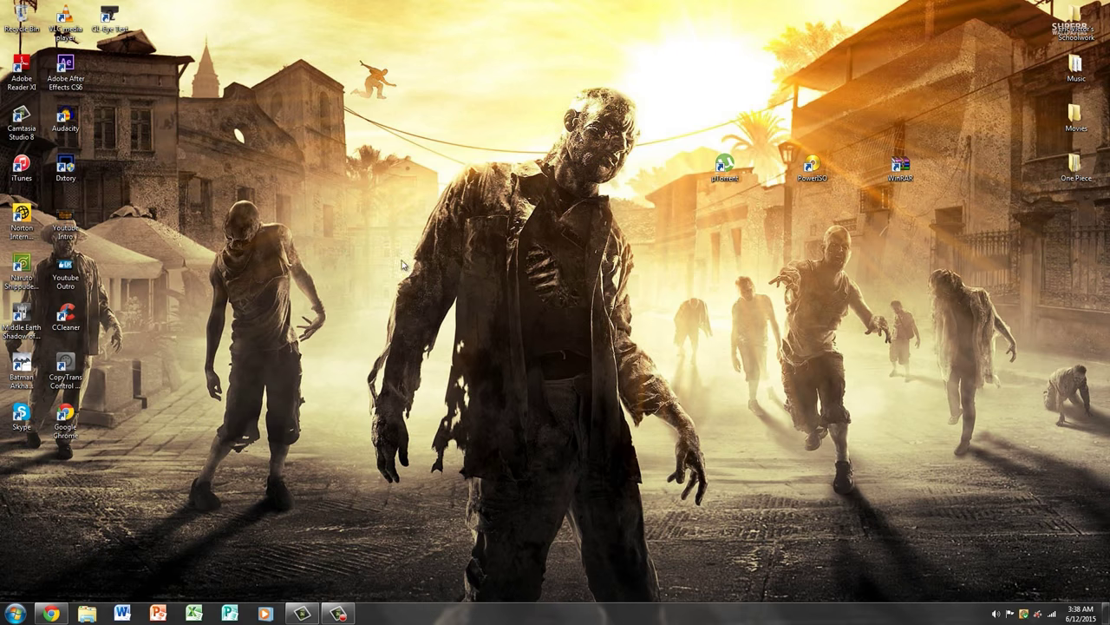
click(52, 613)
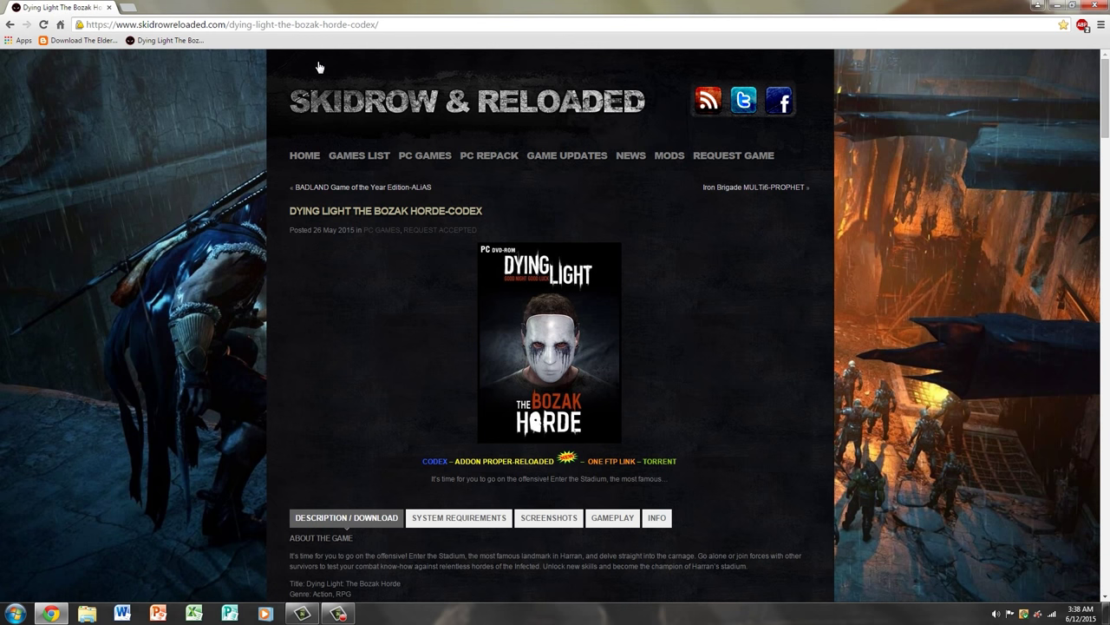
- Scroll down the Skidrow page to the Dying.Light.The.Bozak.Horde-CODEX.Torrent download link
scroll(416, 231, down, 4)
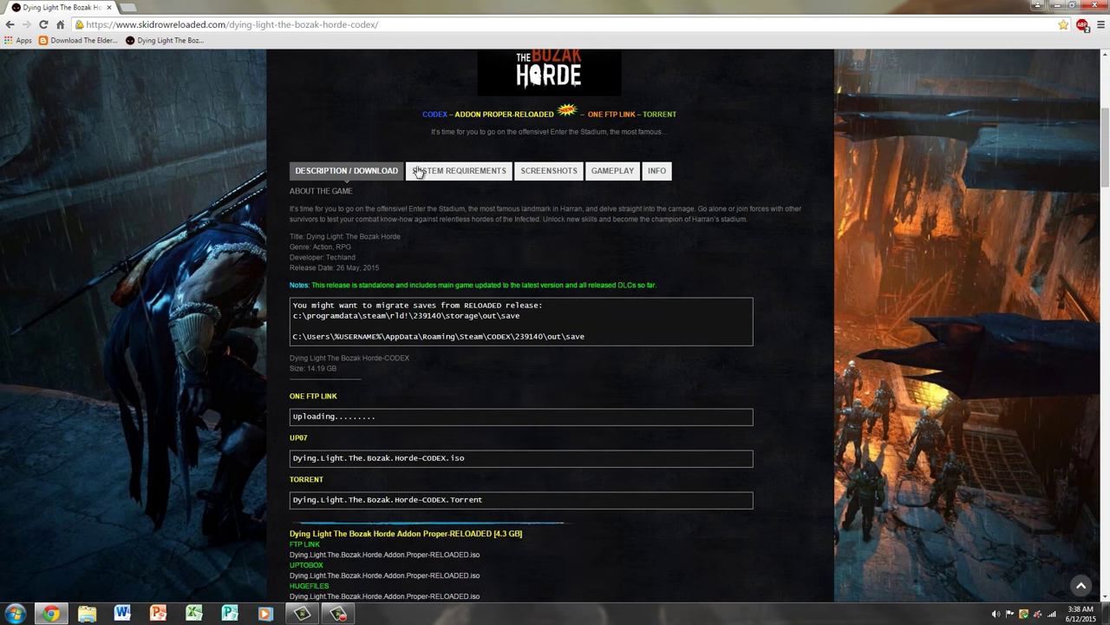
scroll(417, 172, up, 4)
scroll(490, 333, down, 2)
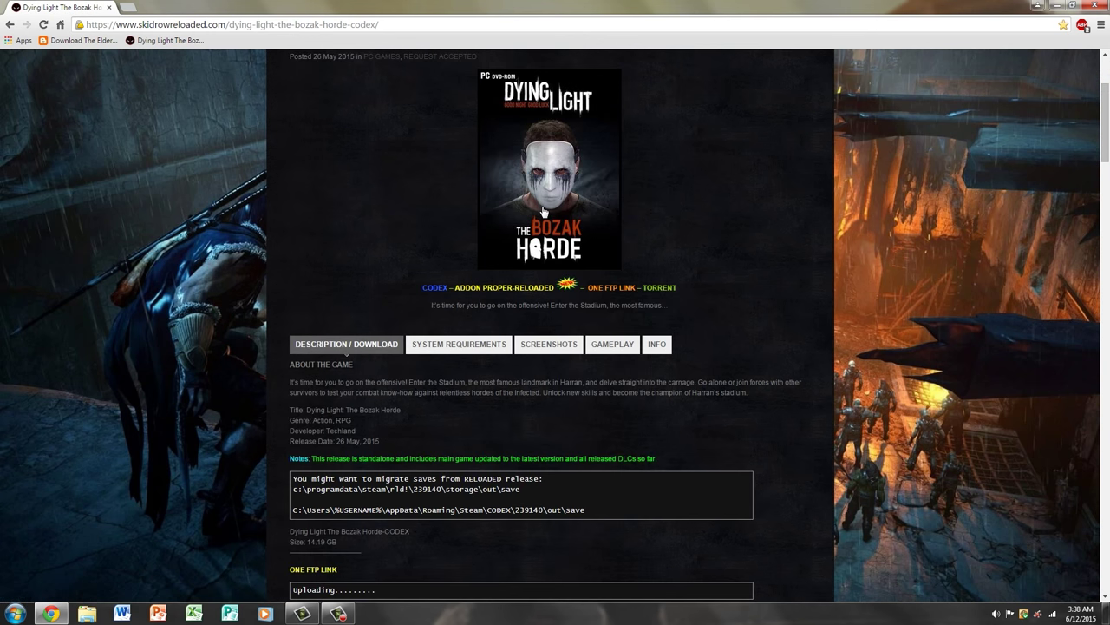
scroll(434, 268, down, 1)
scroll(406, 251, down, 3)
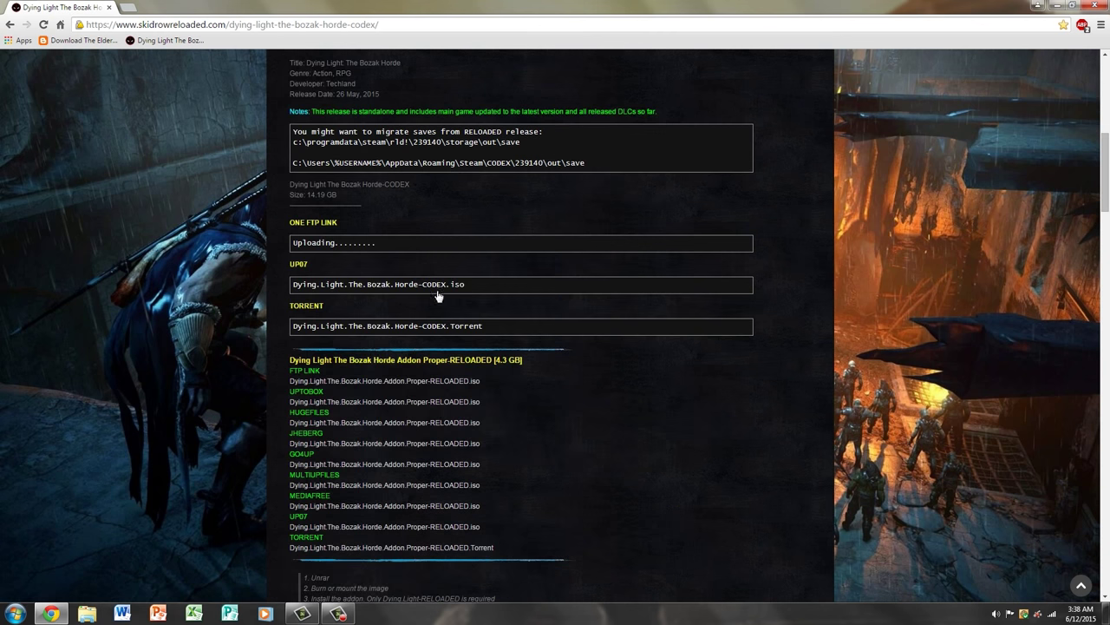
scroll(457, 365, down, 3)
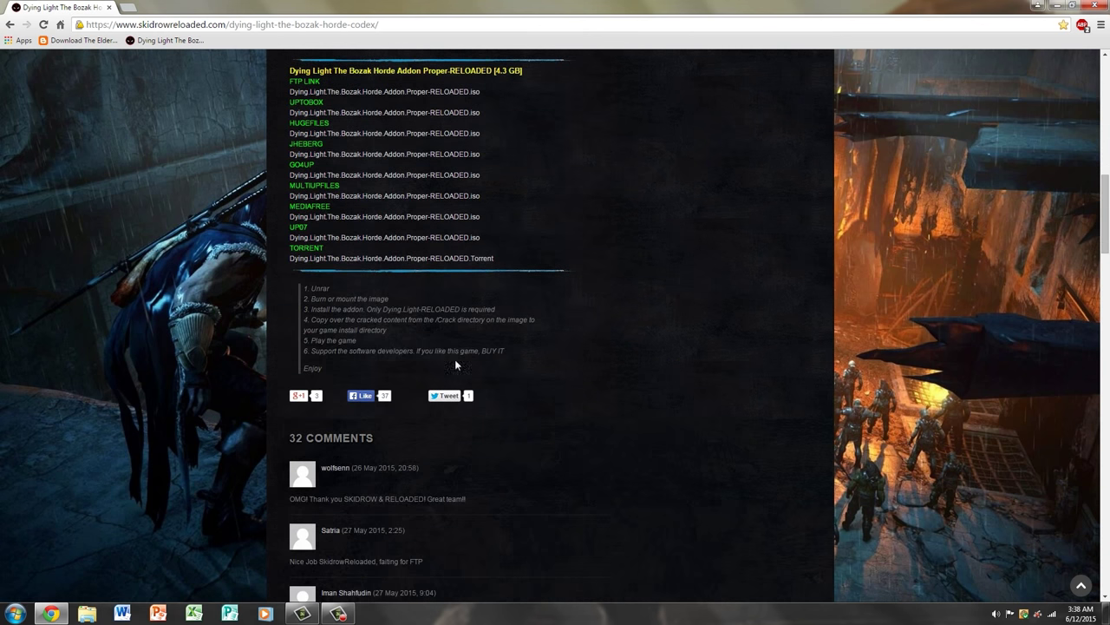
scroll(408, 421, up, 9)
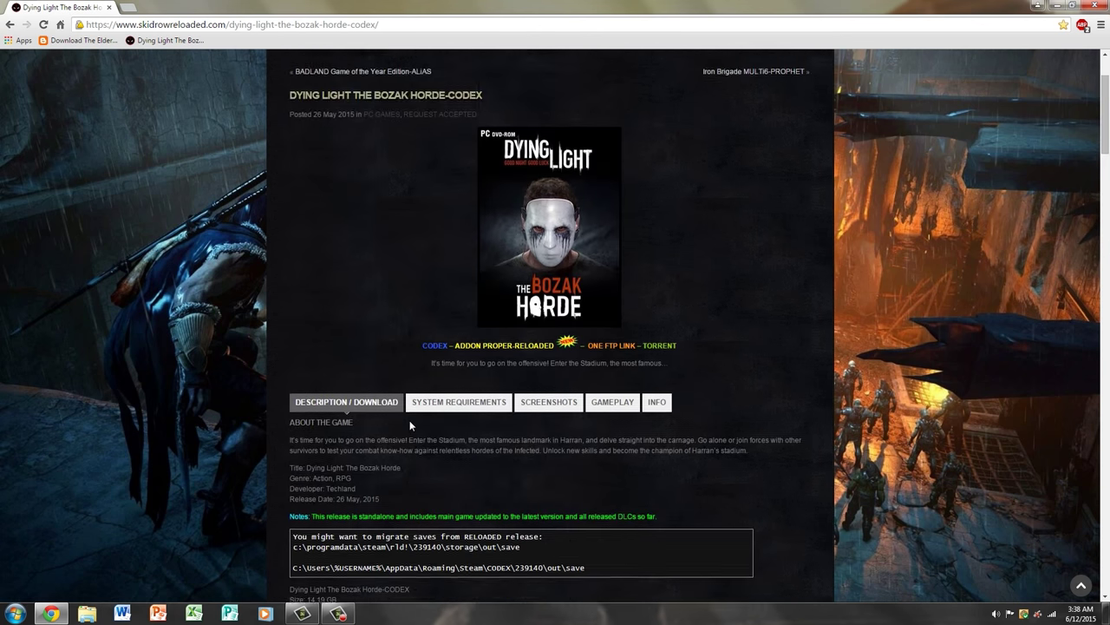
scroll(423, 337, down, 2)
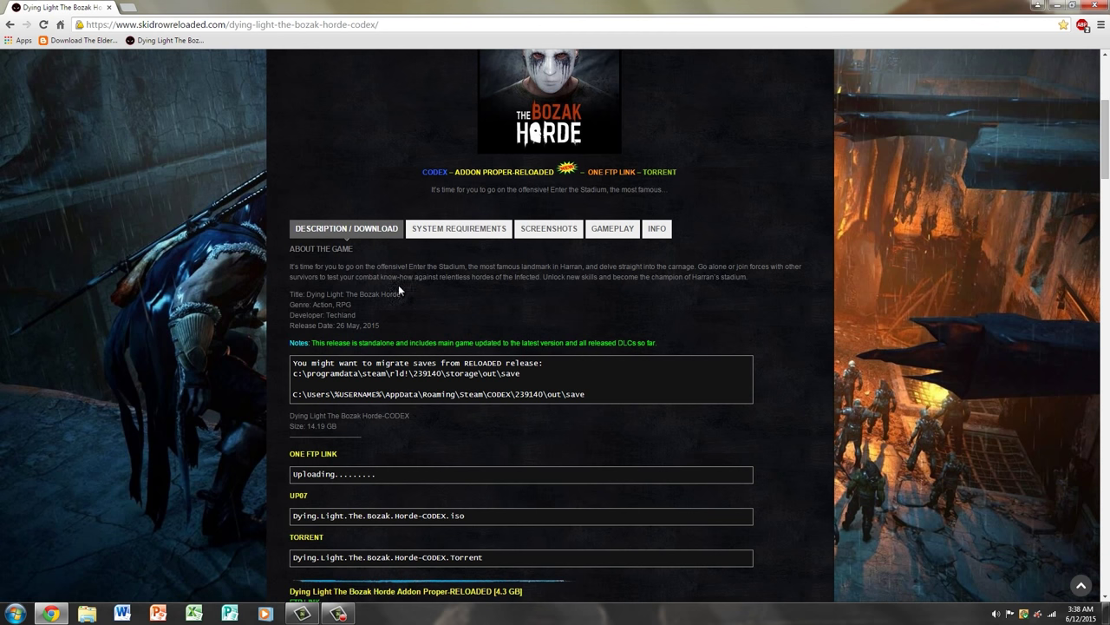
scroll(452, 303, down, 1)
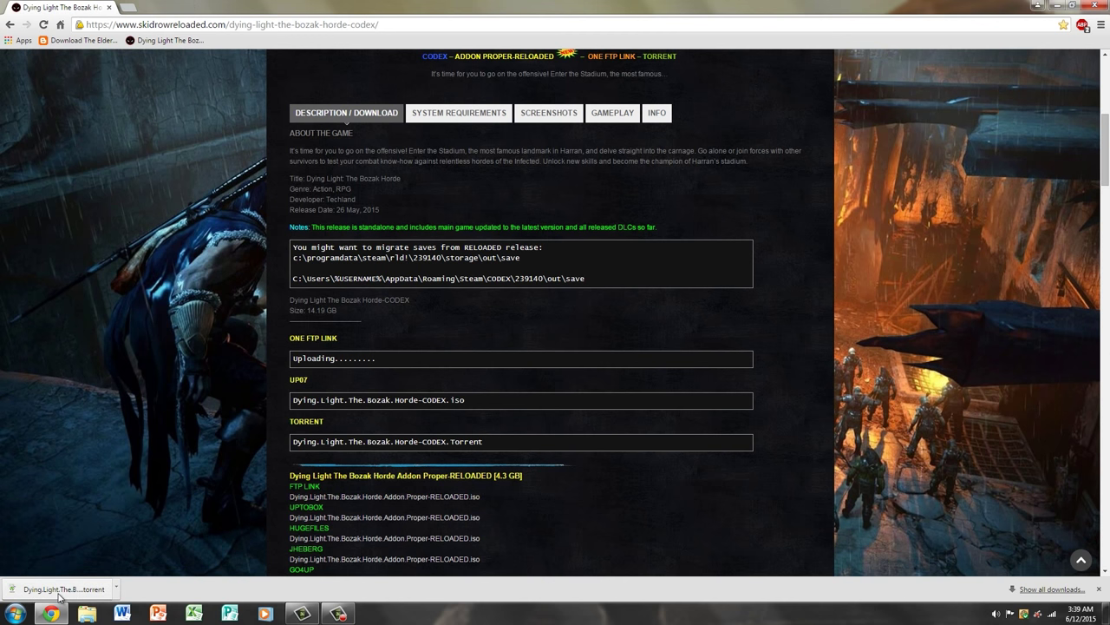
- Open the downloaded torrent in µTorrent, decline the duplicate prompt, and select the Finished 14.1 GB entry
click(61, 593)
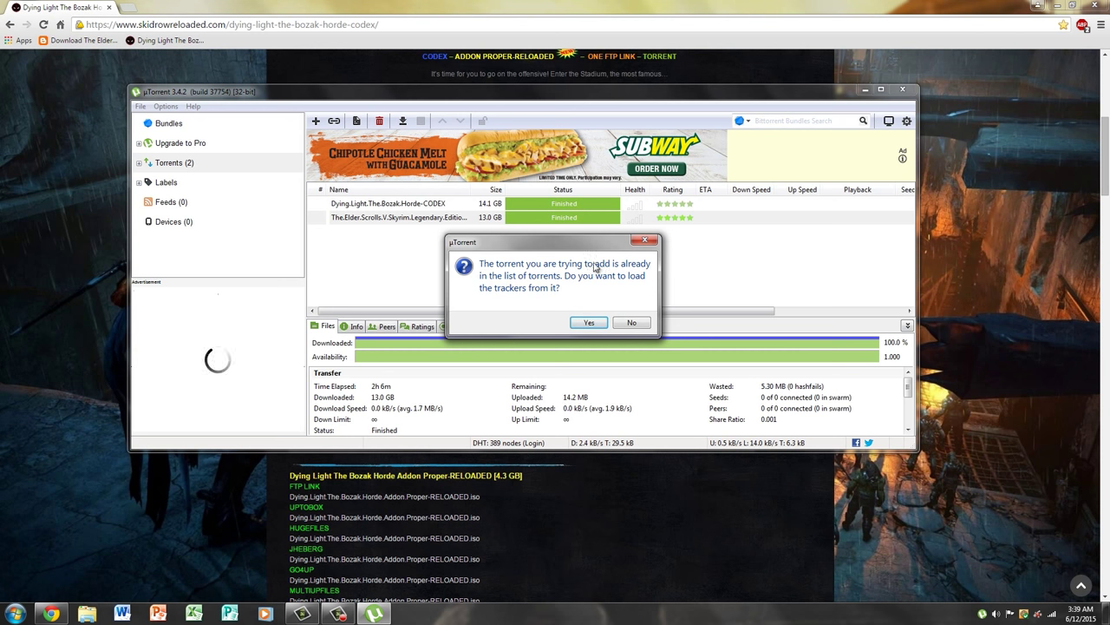
click(642, 323)
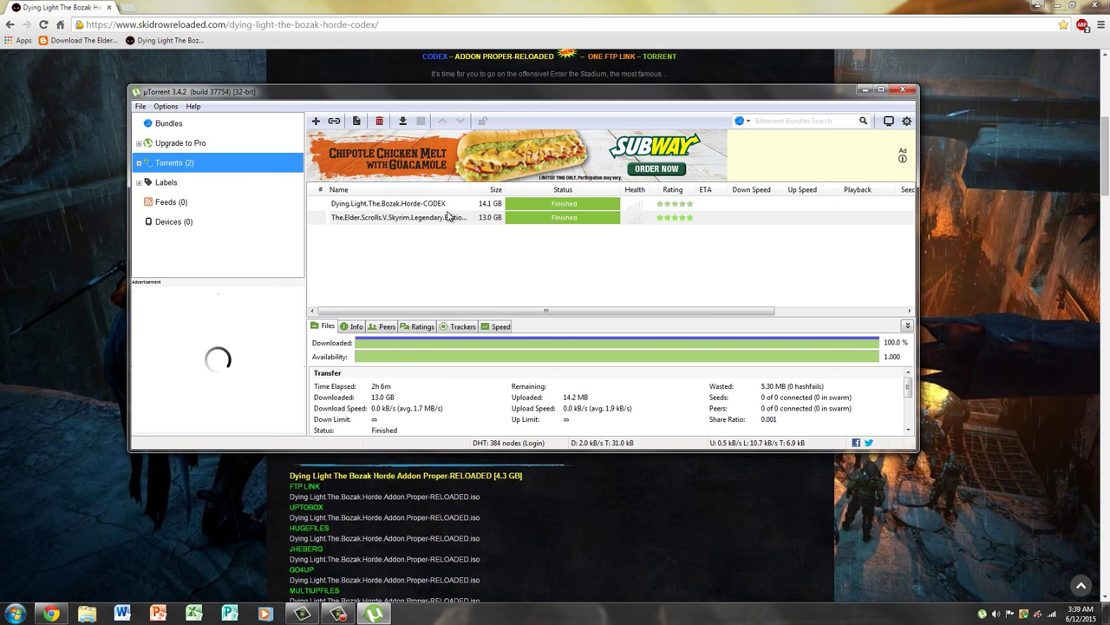
click(452, 206)
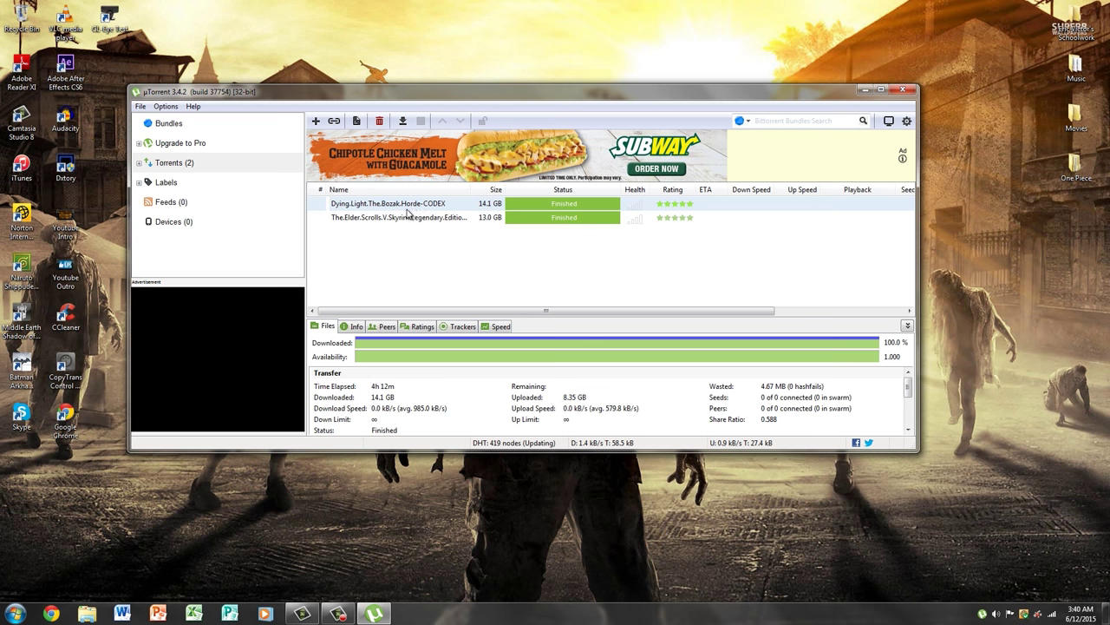
- Open the torrent's containing folder and select the codex-dying.light.the.bozak.horde disc image
right_click(408, 209)
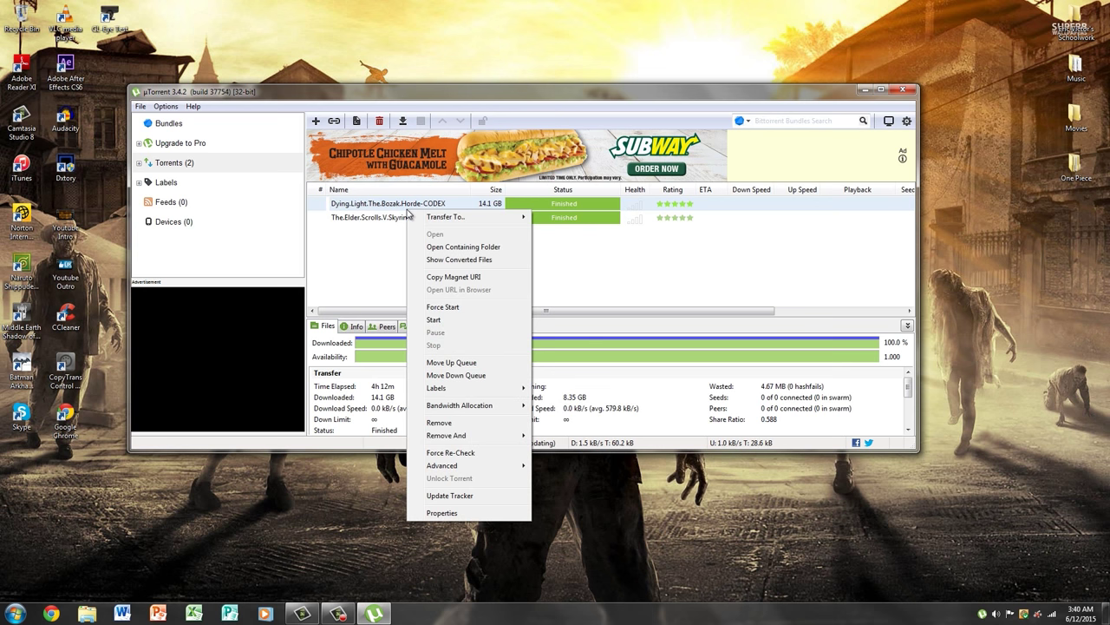
click(443, 251)
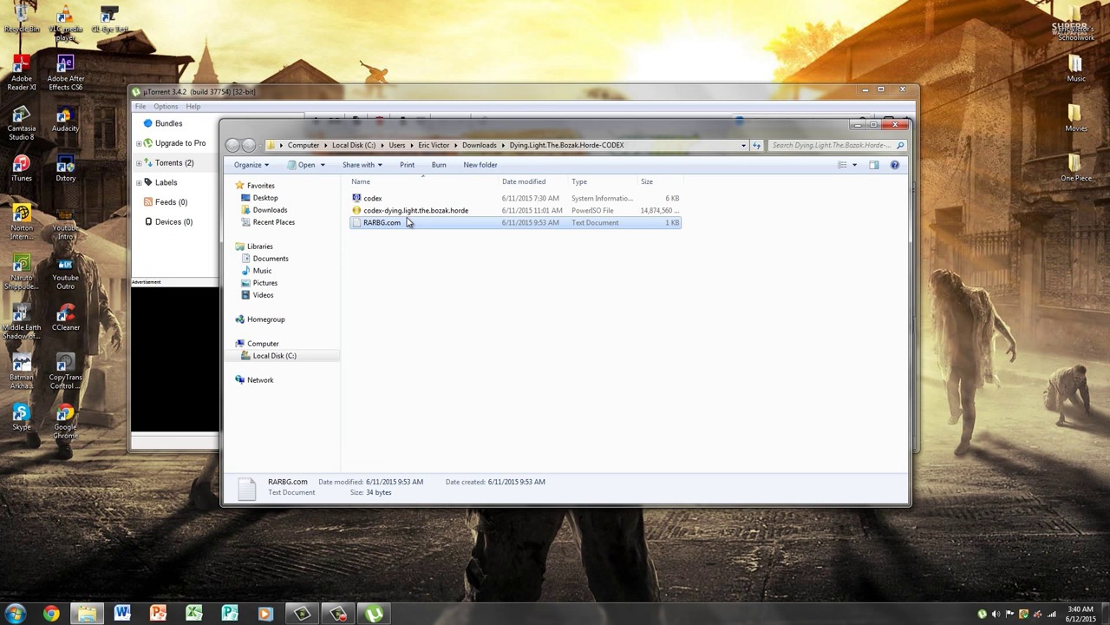
click(371, 211)
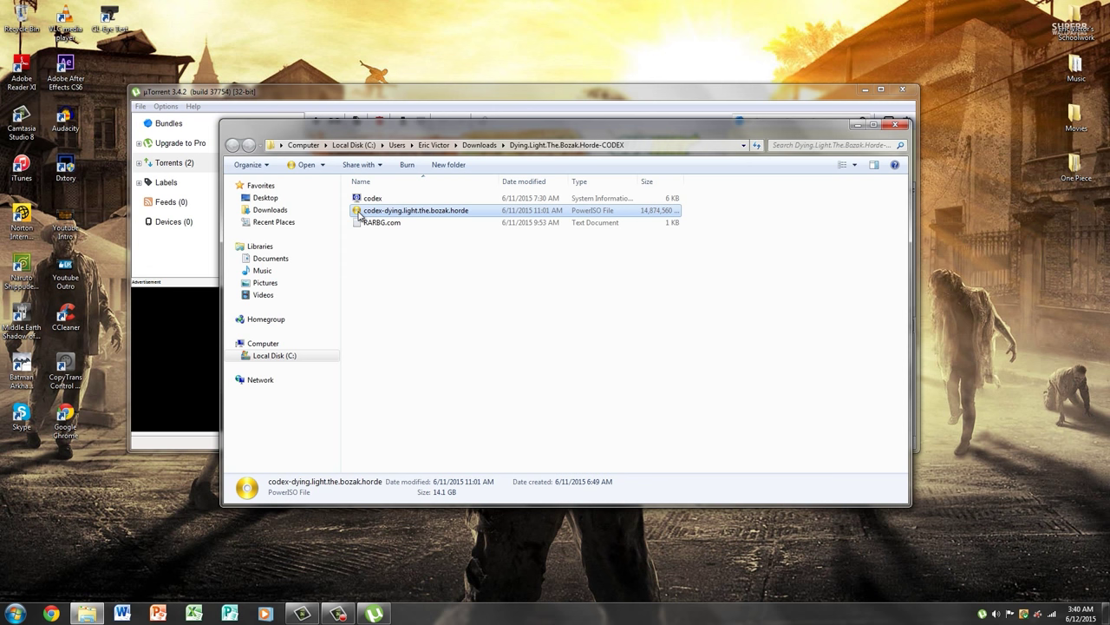
- Set PowerISO's number of virtual drives to 1
right_click(425, 212)
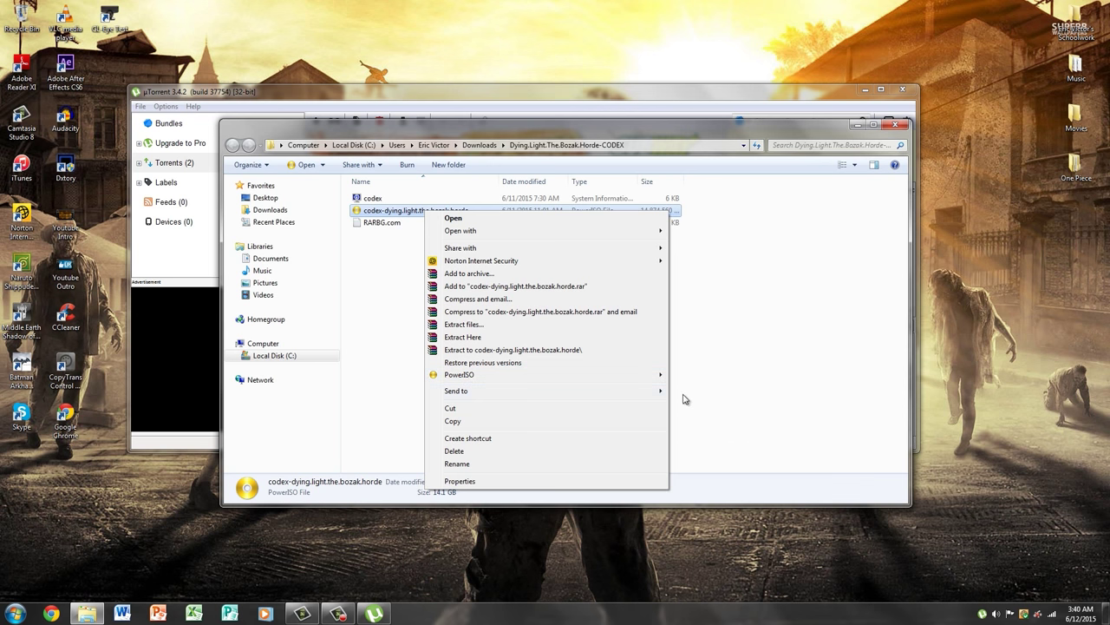
mouse_move(596, 377)
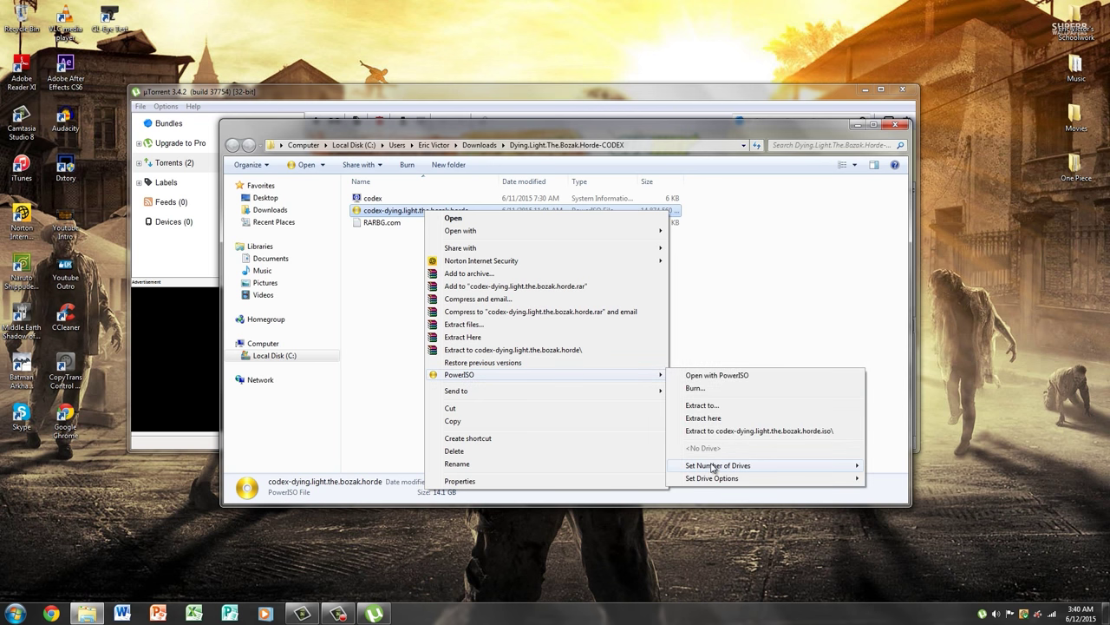
mouse_move(714, 466)
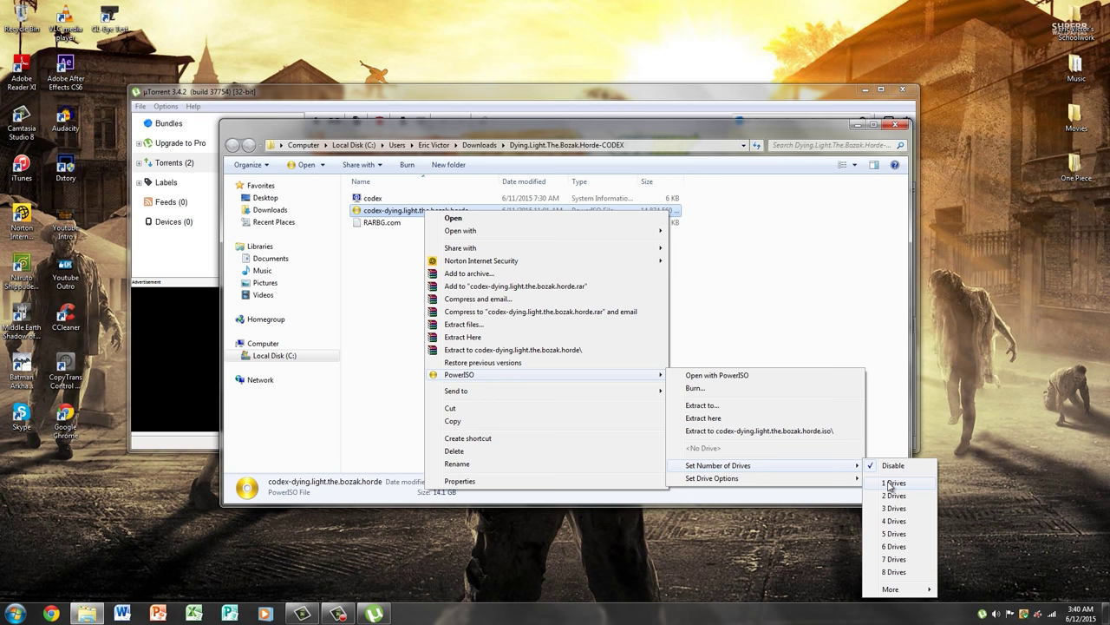
click(891, 485)
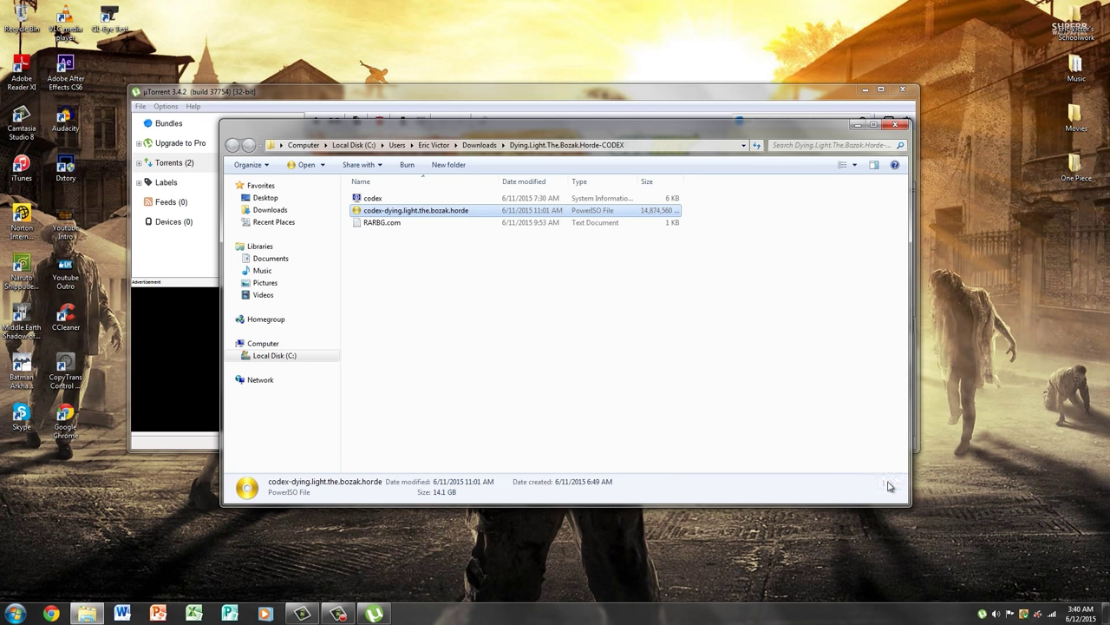
- Mount the disc image to drive E: with PowerISO
right_click(442, 214)
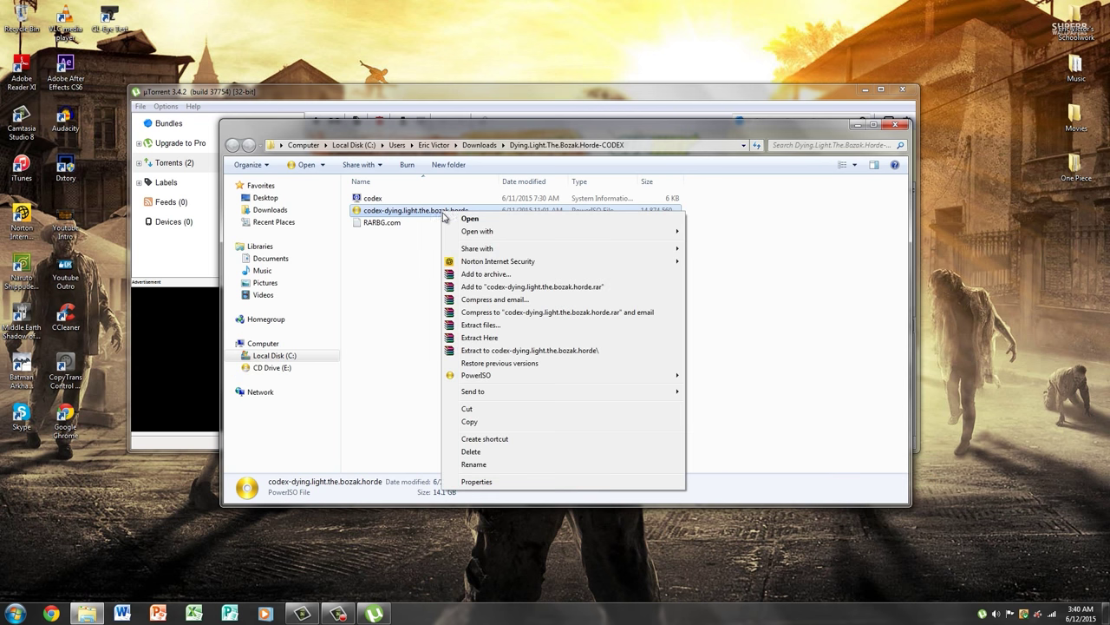
mouse_move(512, 379)
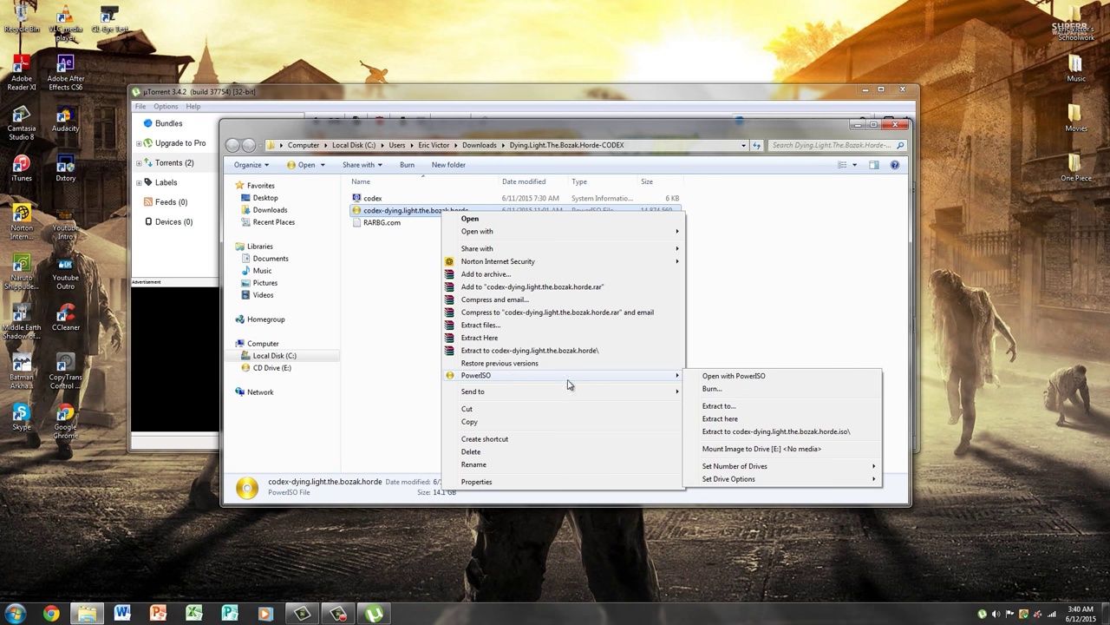
click(760, 448)
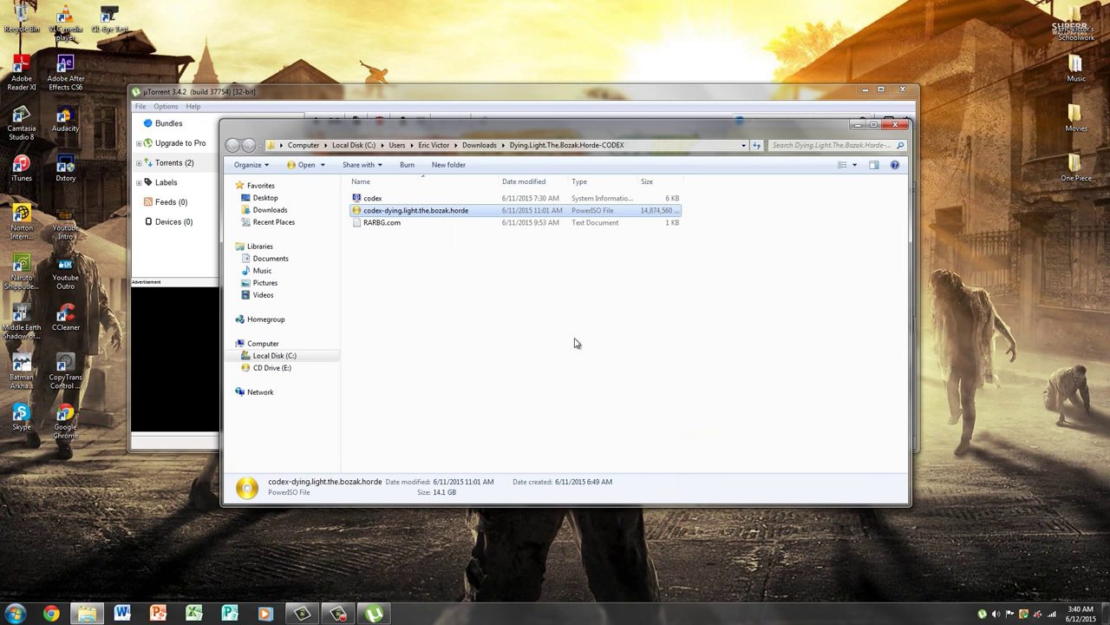
- Exit uTorrent from the tray and open CD Drive (E:) Dying Light The Bozak Horde in Computer
click(295, 346)
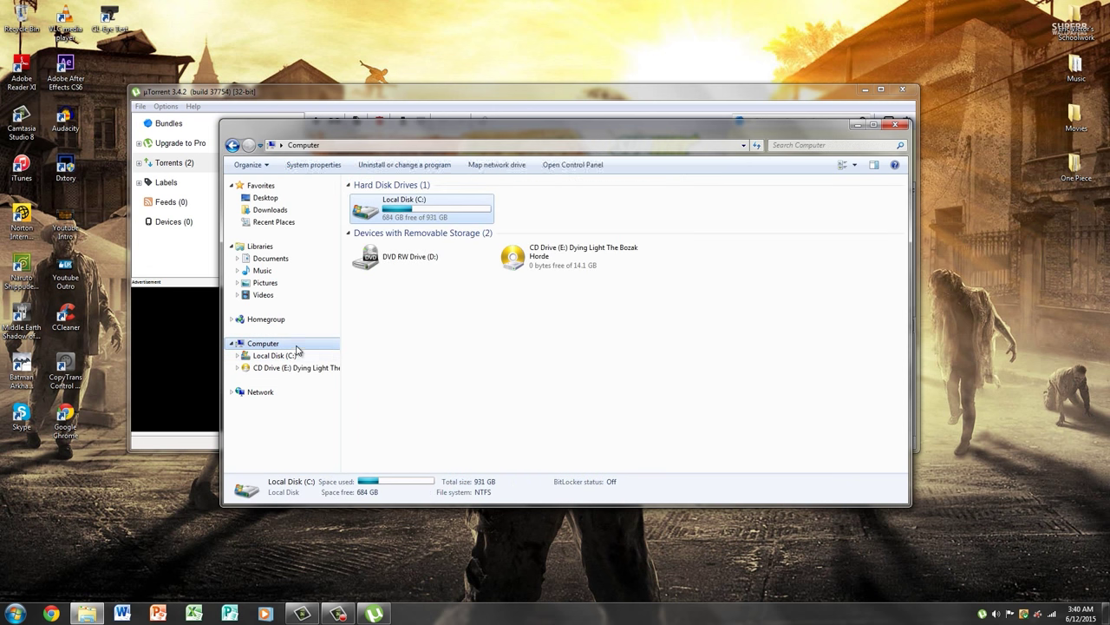
click(597, 264)
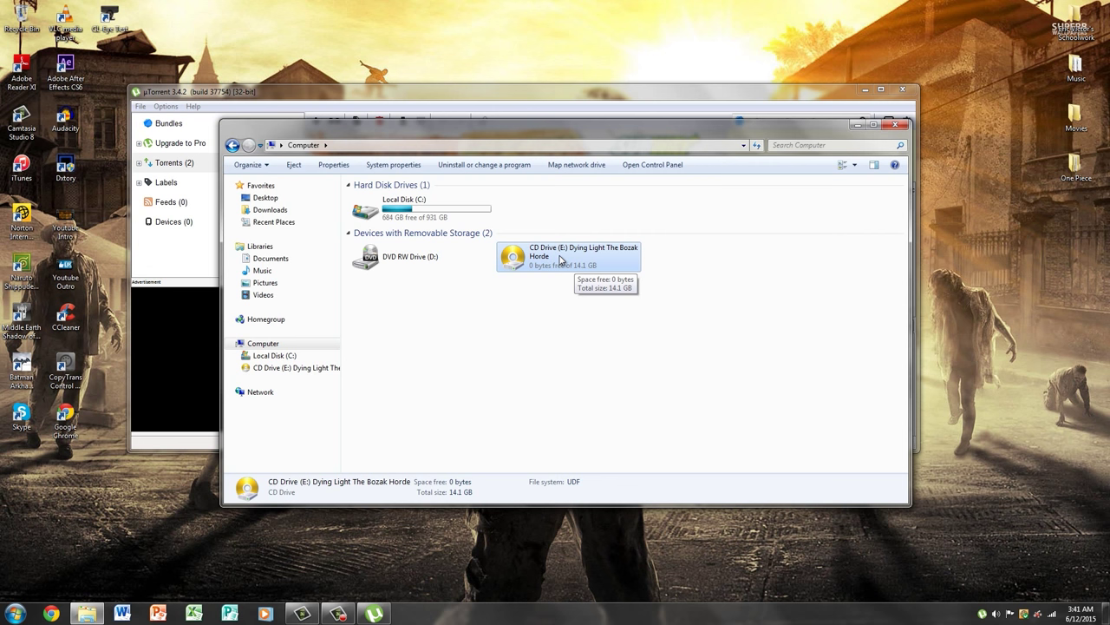
right_click(983, 613)
click(1019, 610)
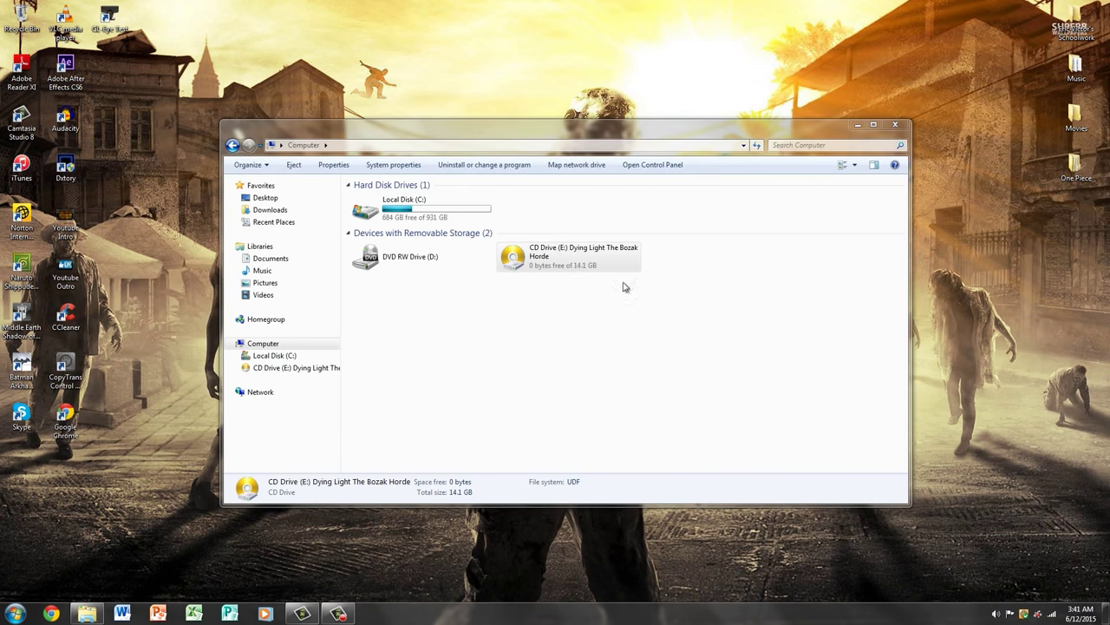
double_click(559, 256)
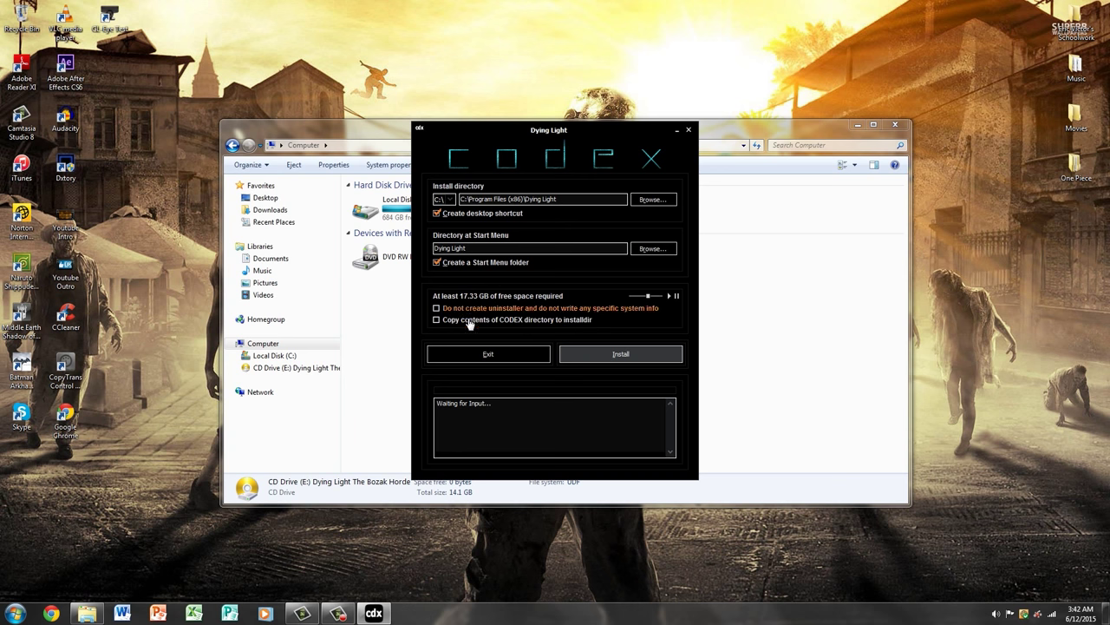
- Install Dying Light to the default C:\Program Files (x86)\Dying Light and finish the installer
click(591, 359)
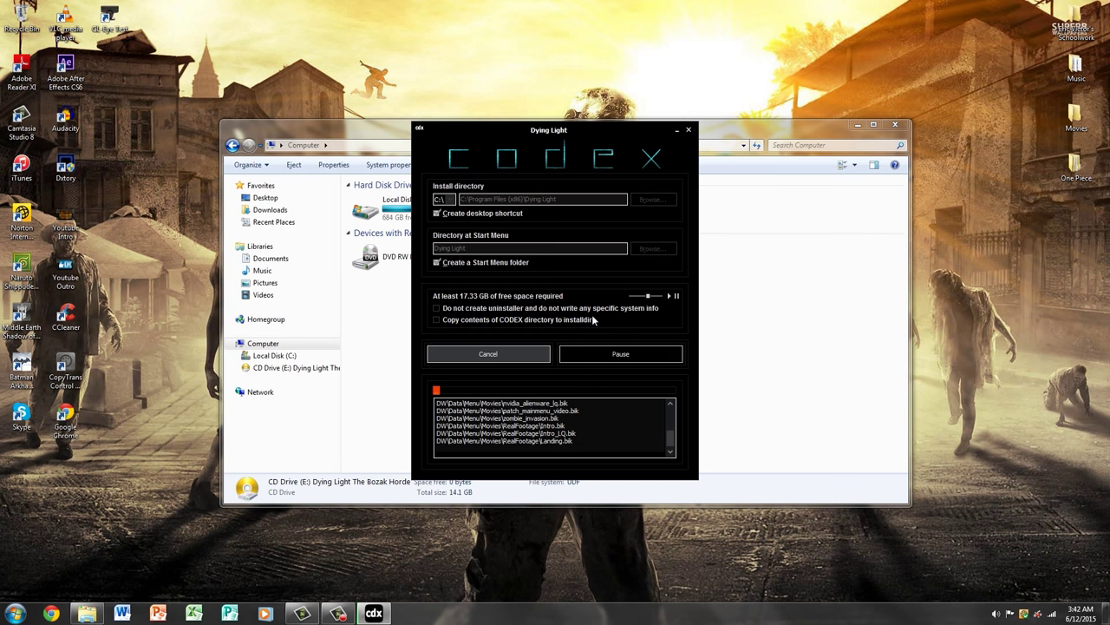
click(342, 610)
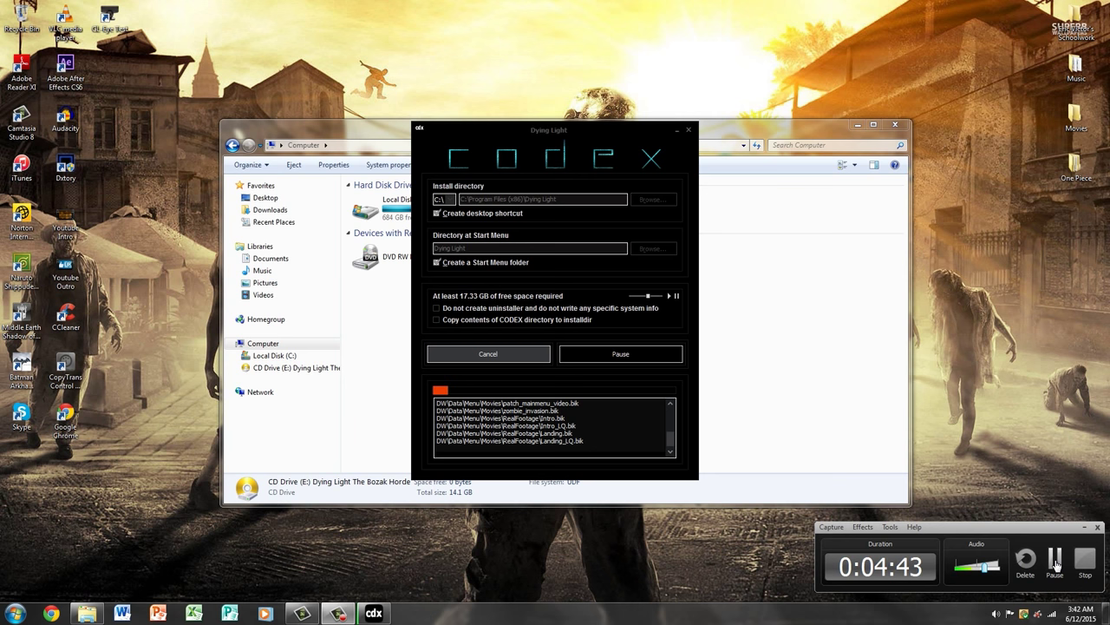
click(1055, 559)
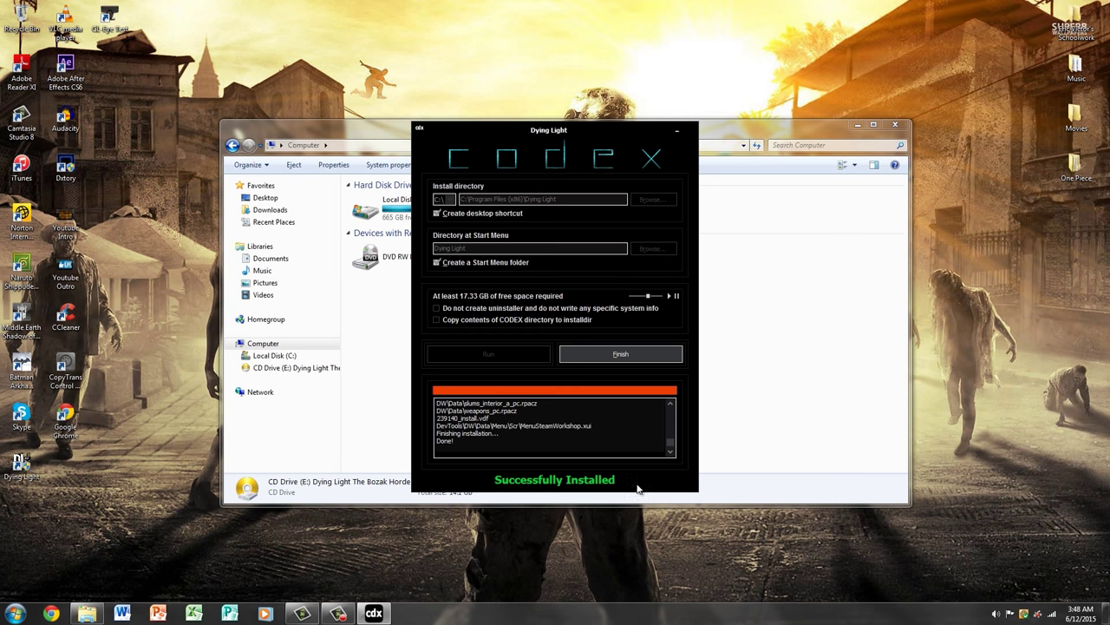
click(586, 355)
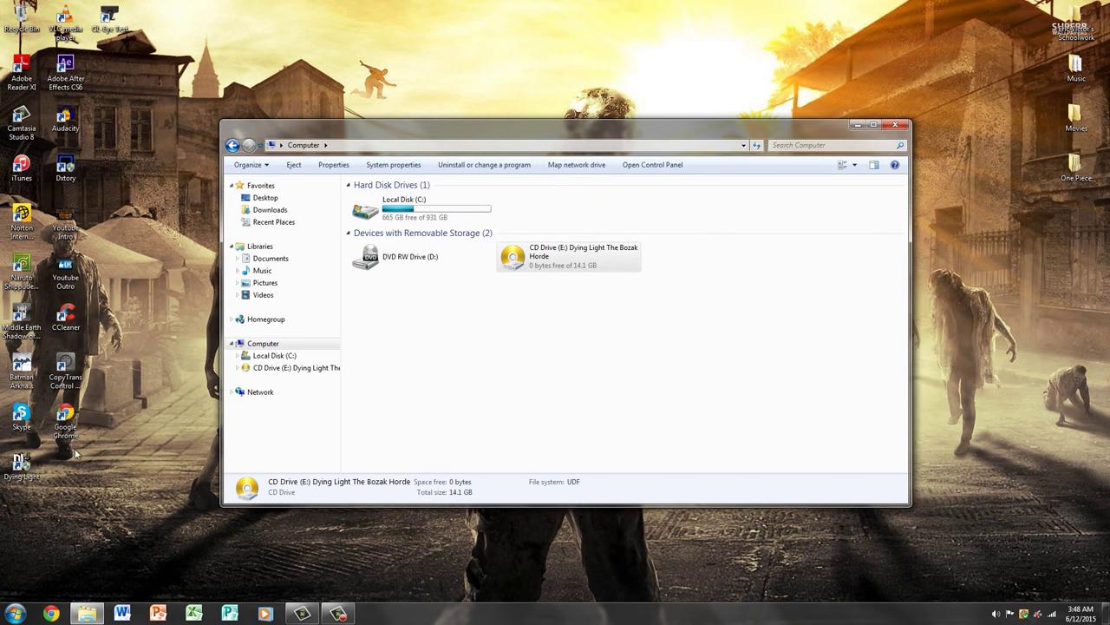
- Open the CODEX folder on drive E: and copy all six crack files
click(19, 467)
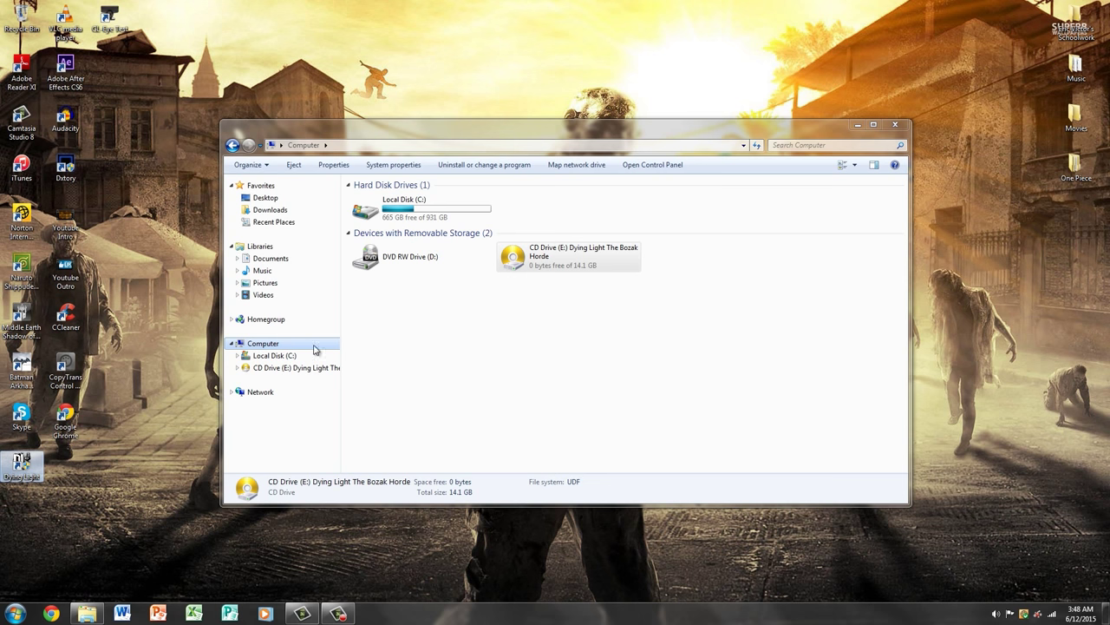
right_click(560, 264)
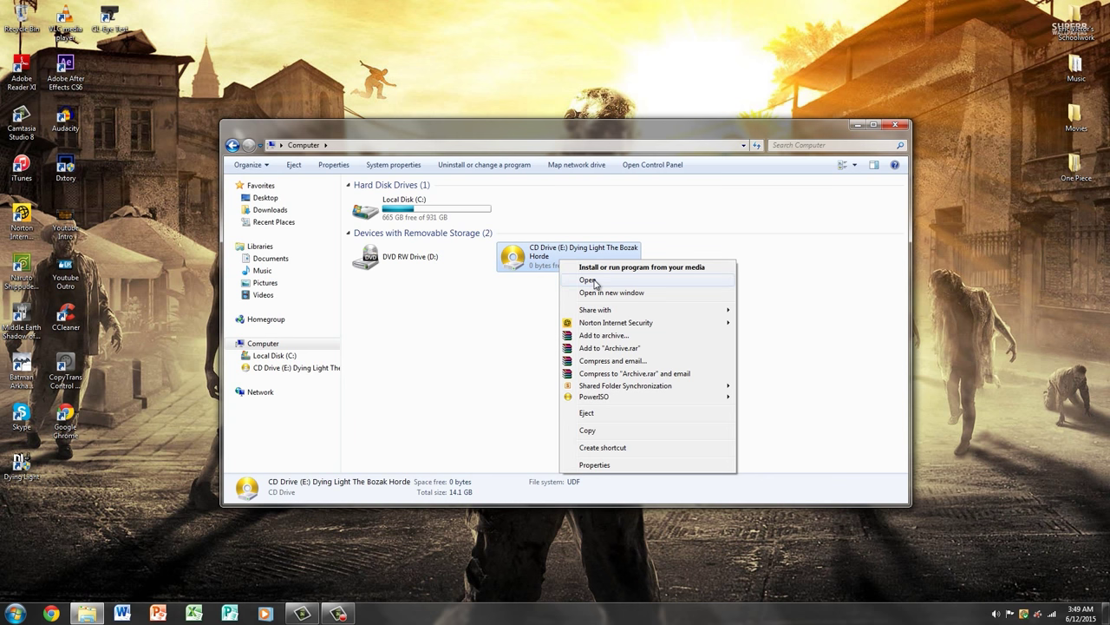
click(493, 314)
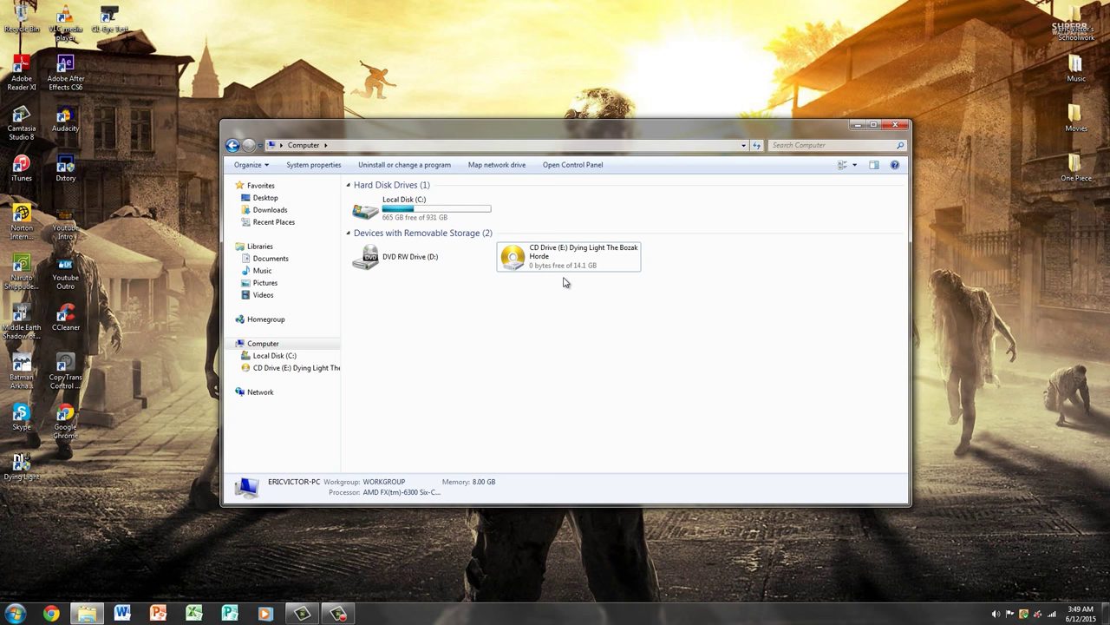
right_click(548, 261)
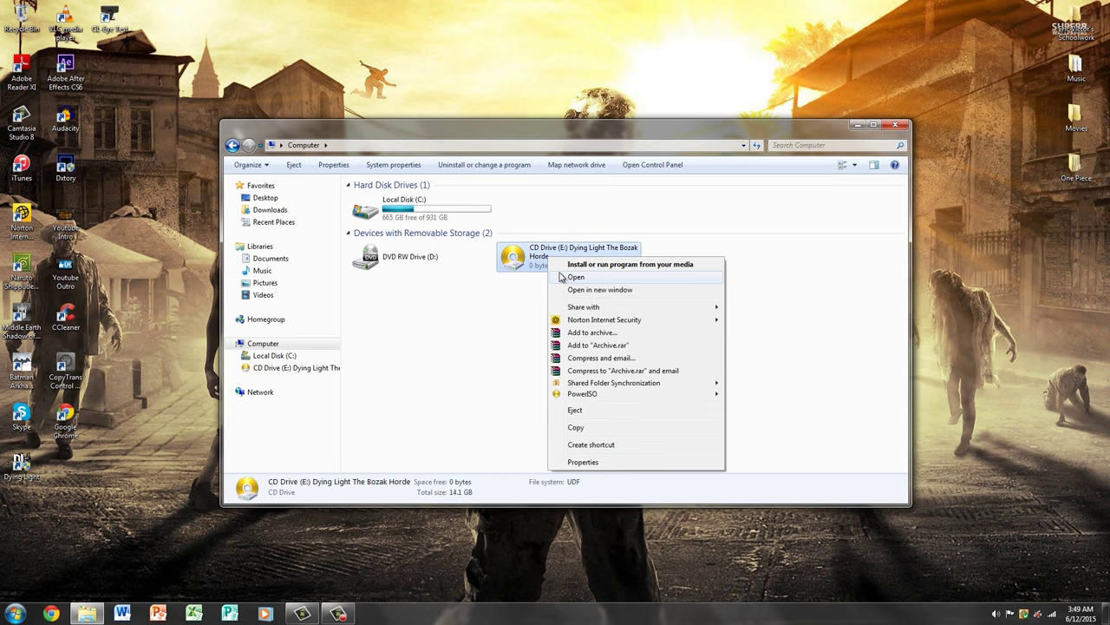
click(561, 276)
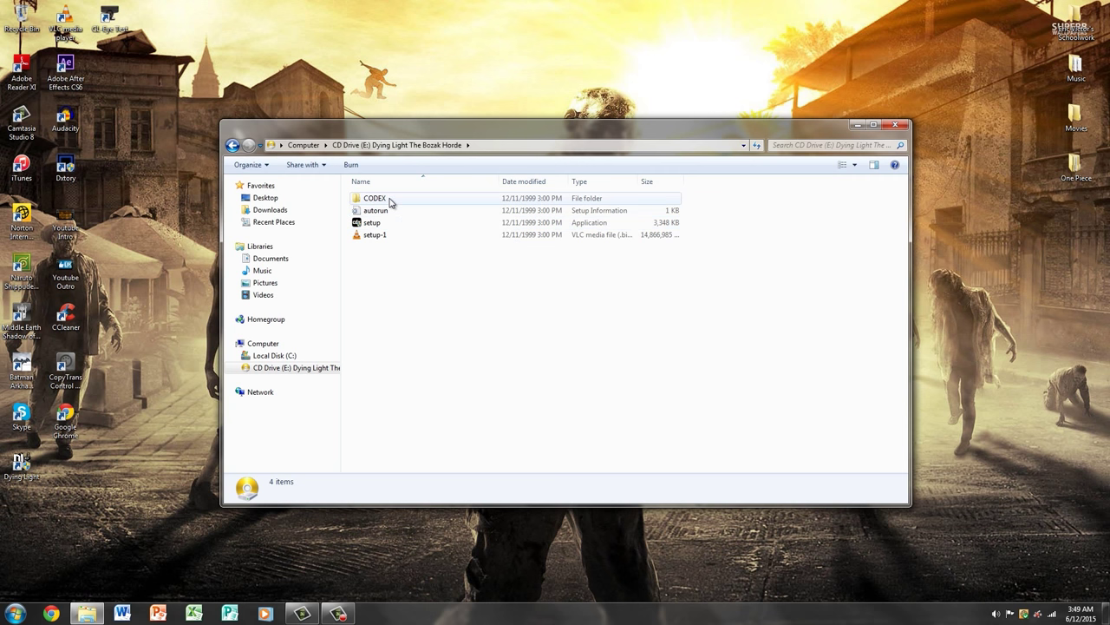
double_click(390, 202)
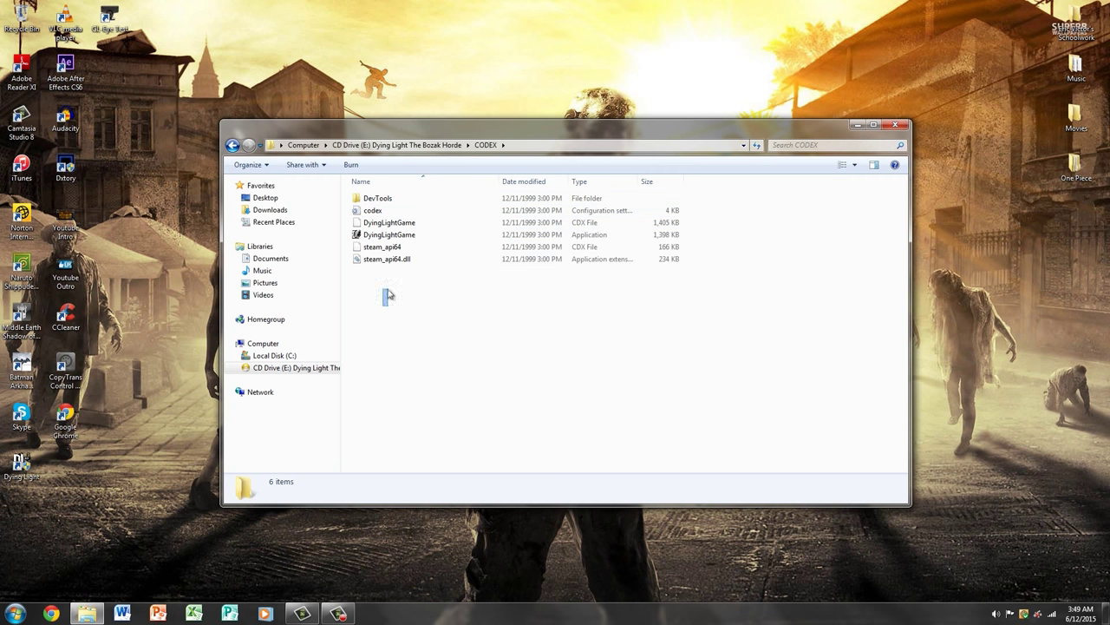
drag(388, 295, 383, 194)
right_click(385, 213)
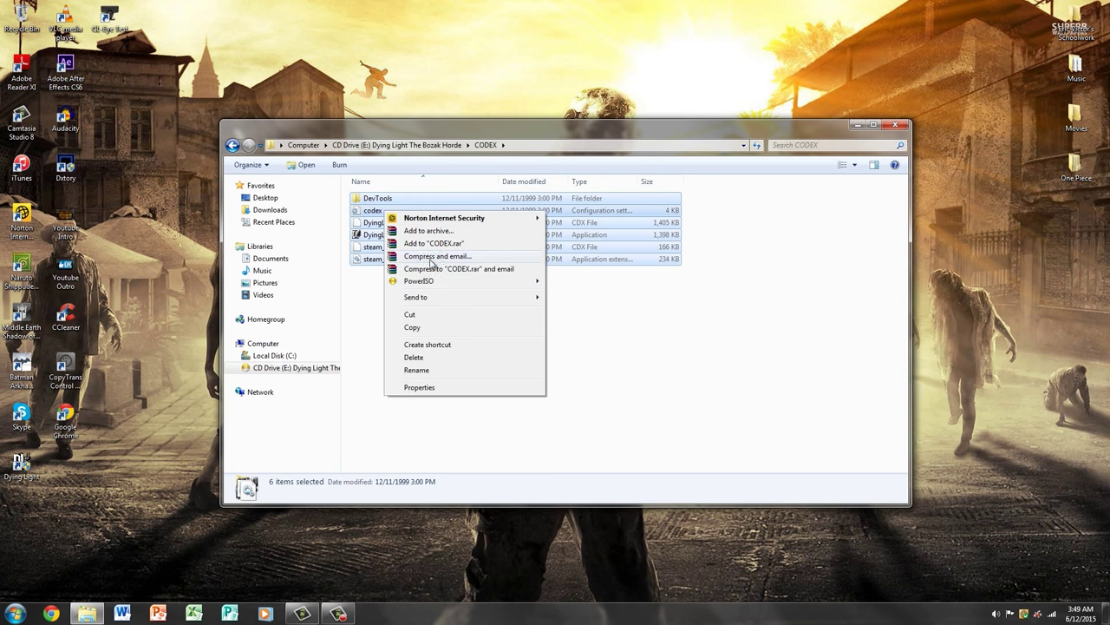
click(414, 328)
click(407, 307)
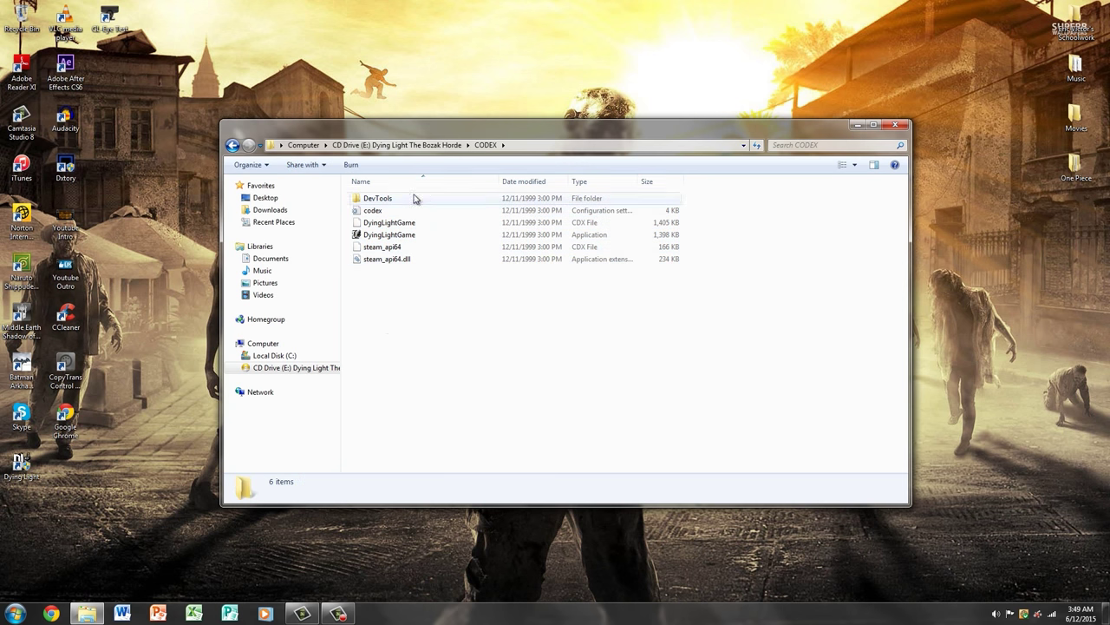
- Paste them into the Dying Light install folder, replacing DyingLightGame.exe and merging DevTools
right_click(20, 462)
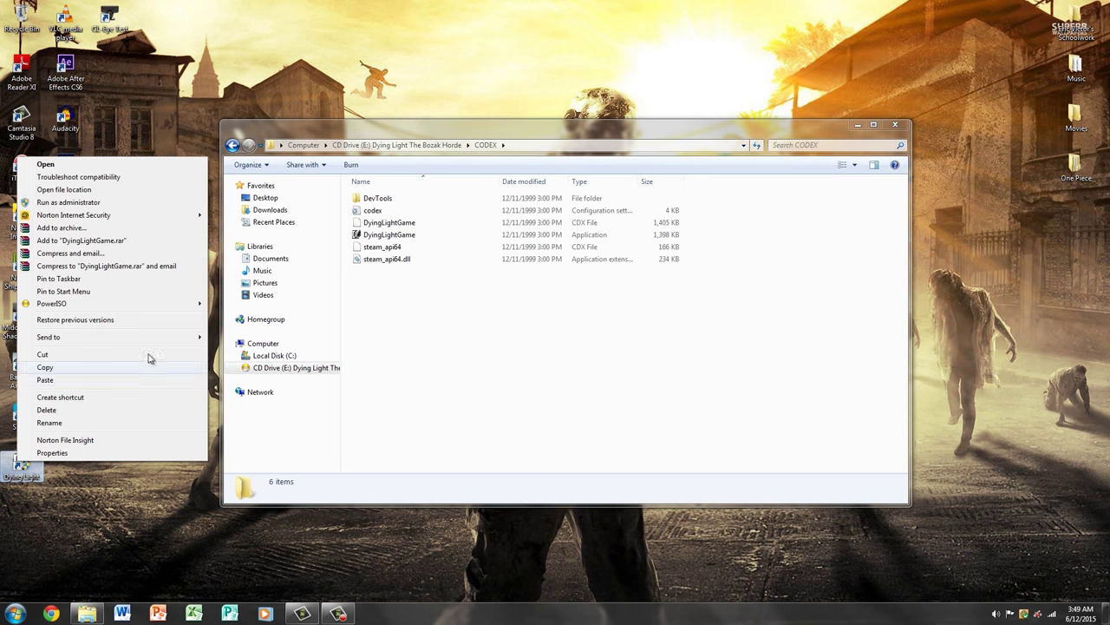
click(88, 189)
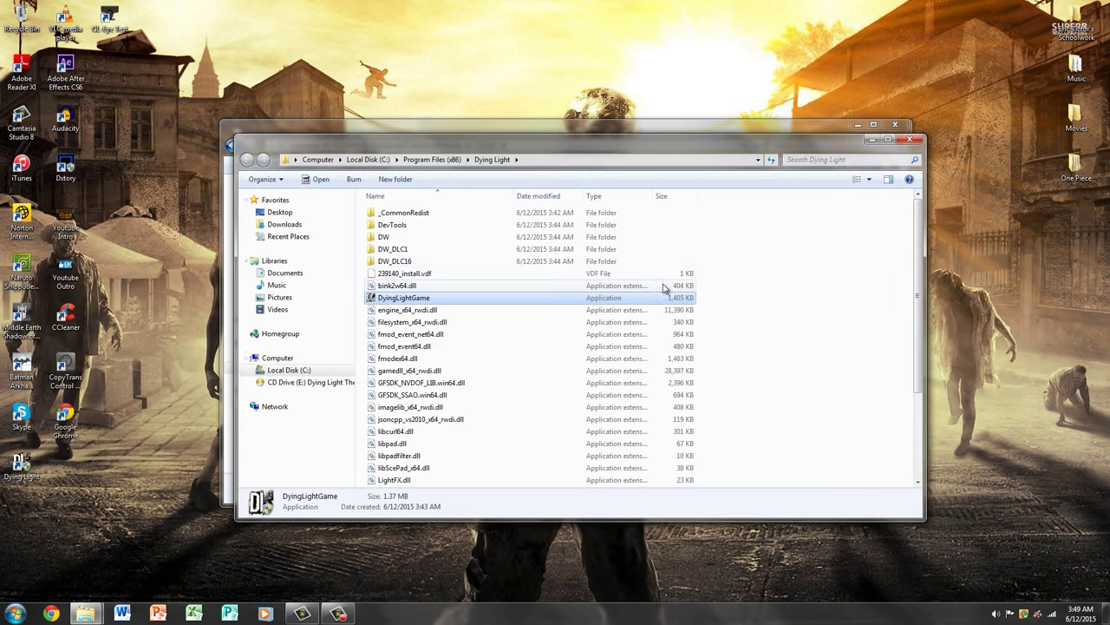
right_click(835, 309)
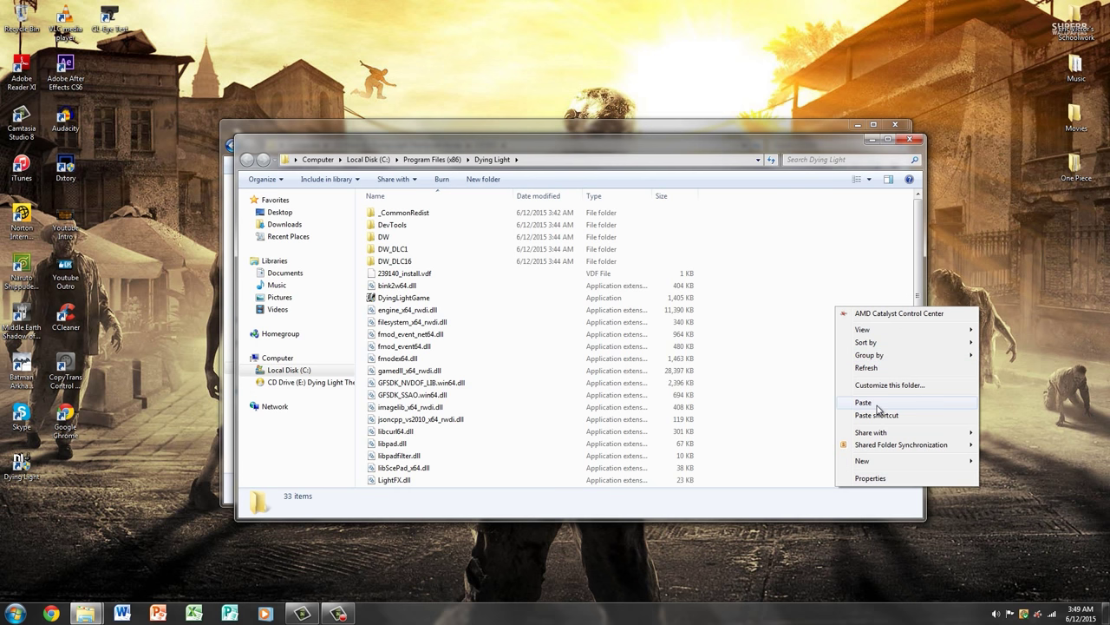
click(868, 404)
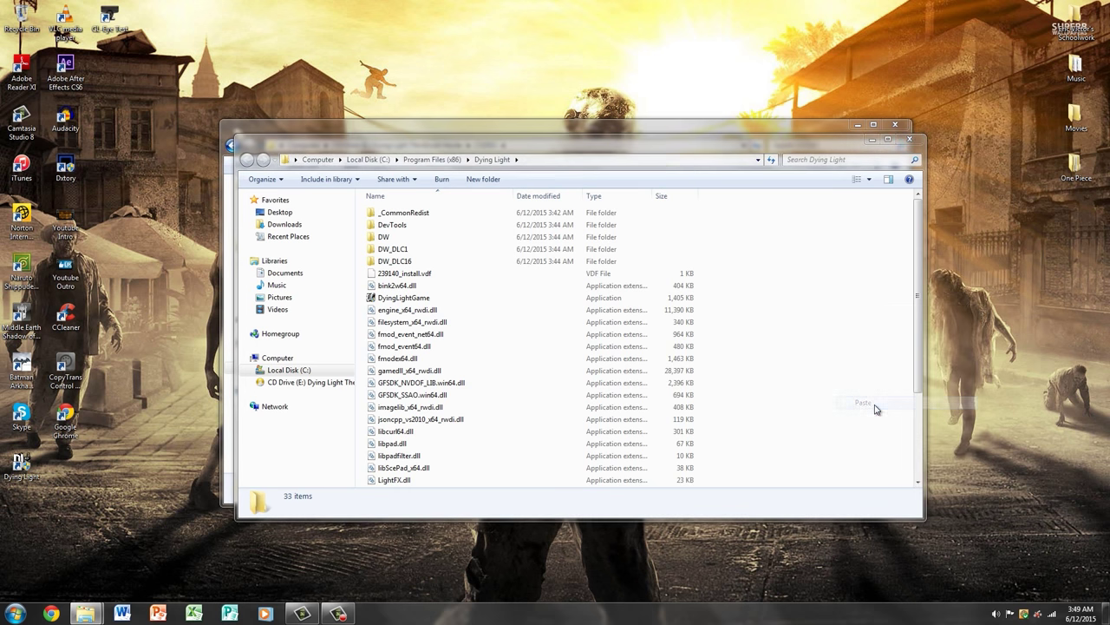
click(486, 418)
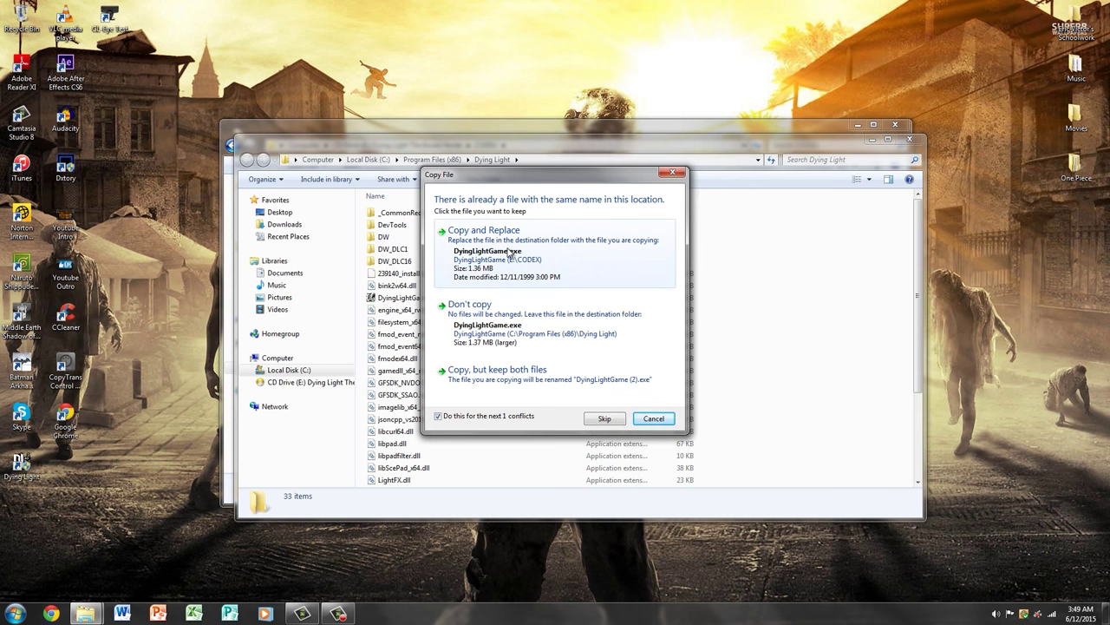
click(510, 252)
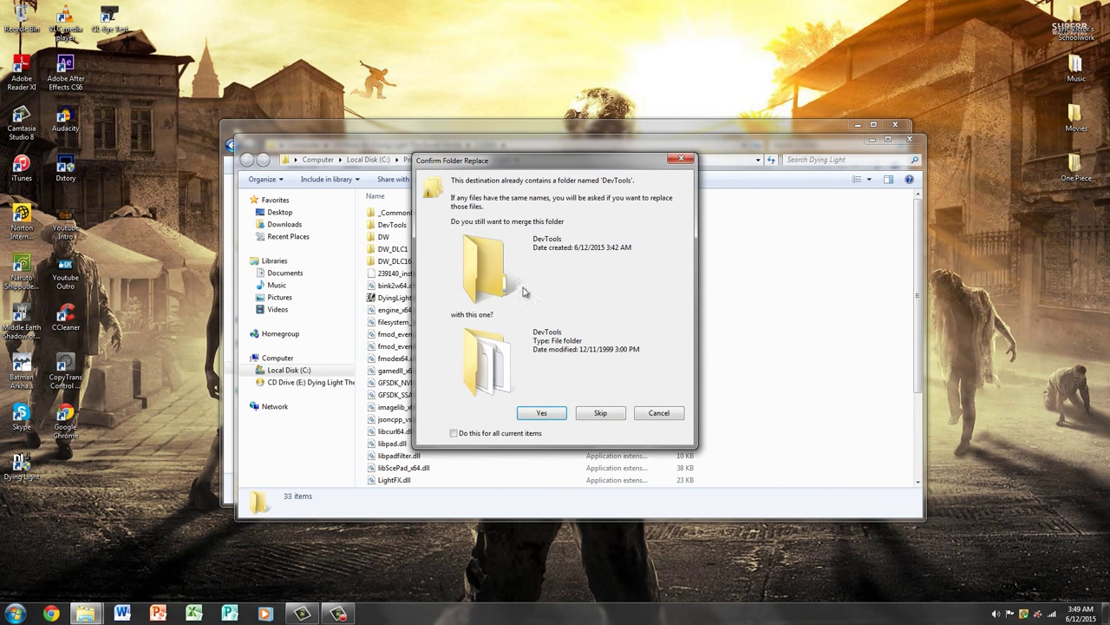
click(540, 413)
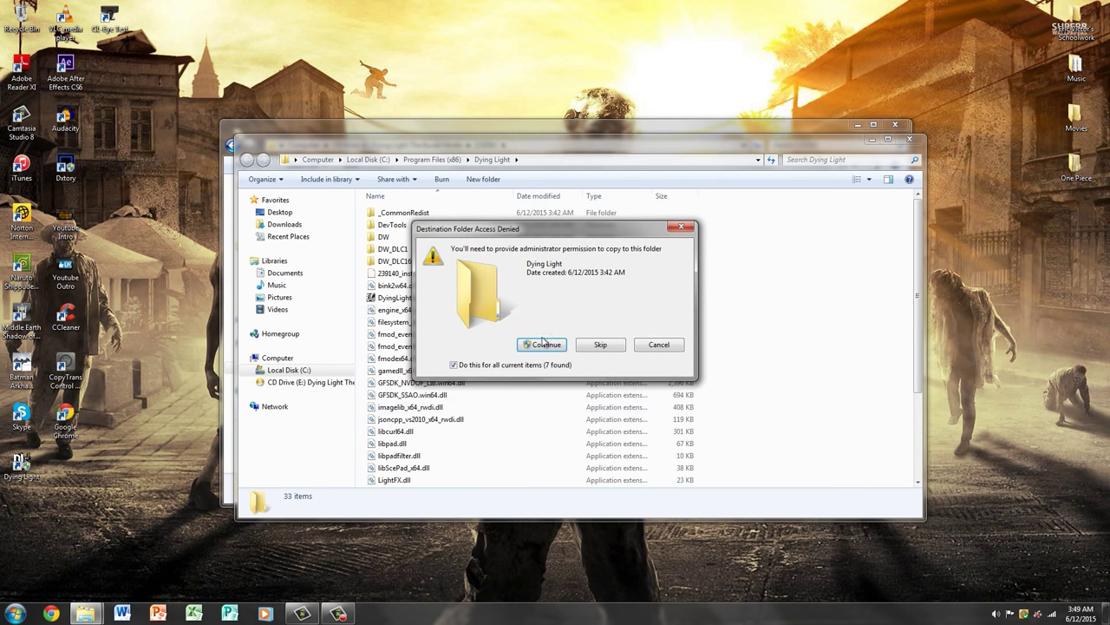
click(542, 347)
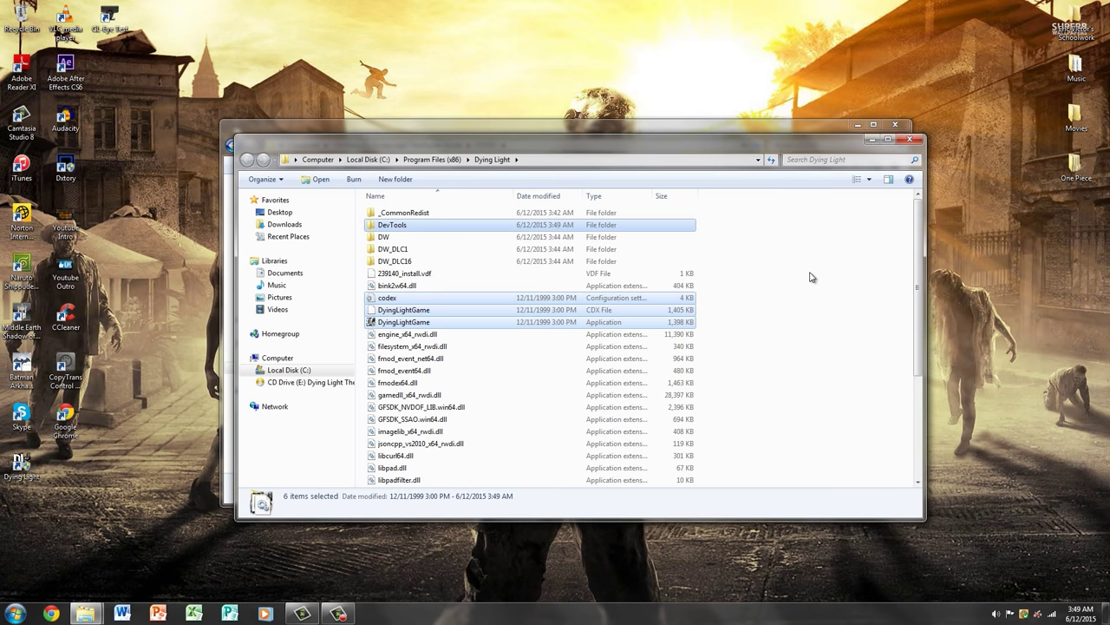
- Deselect the pasted files once the Dying Light folder shows 36 items
click(531, 322)
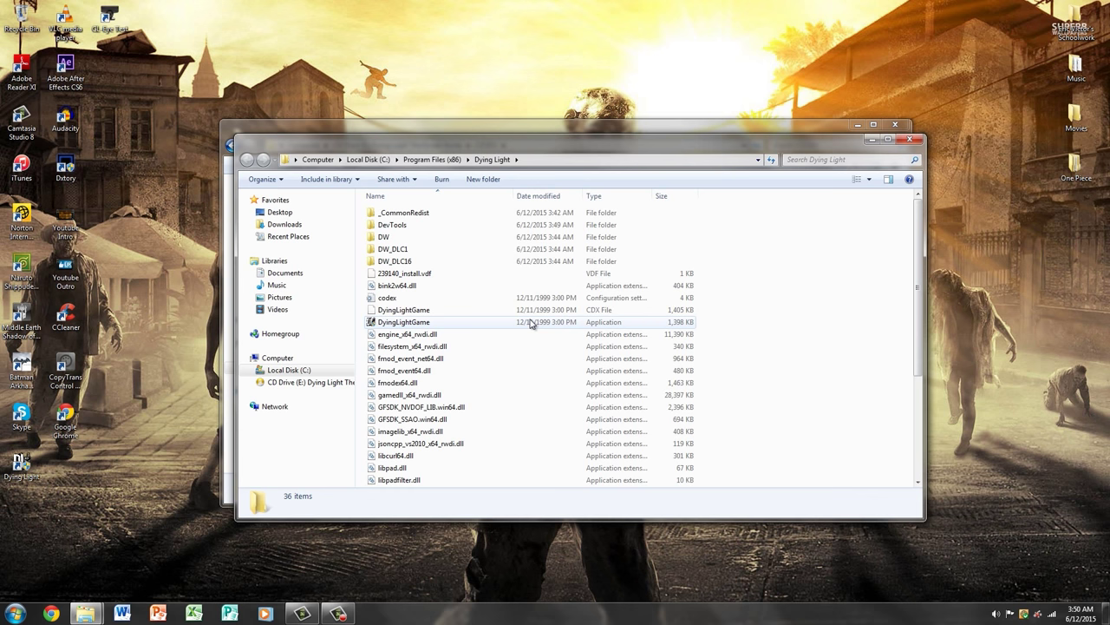
- Return to Computer and unmount the Dying Light disc from drive E: via PowerISO
click(750, 130)
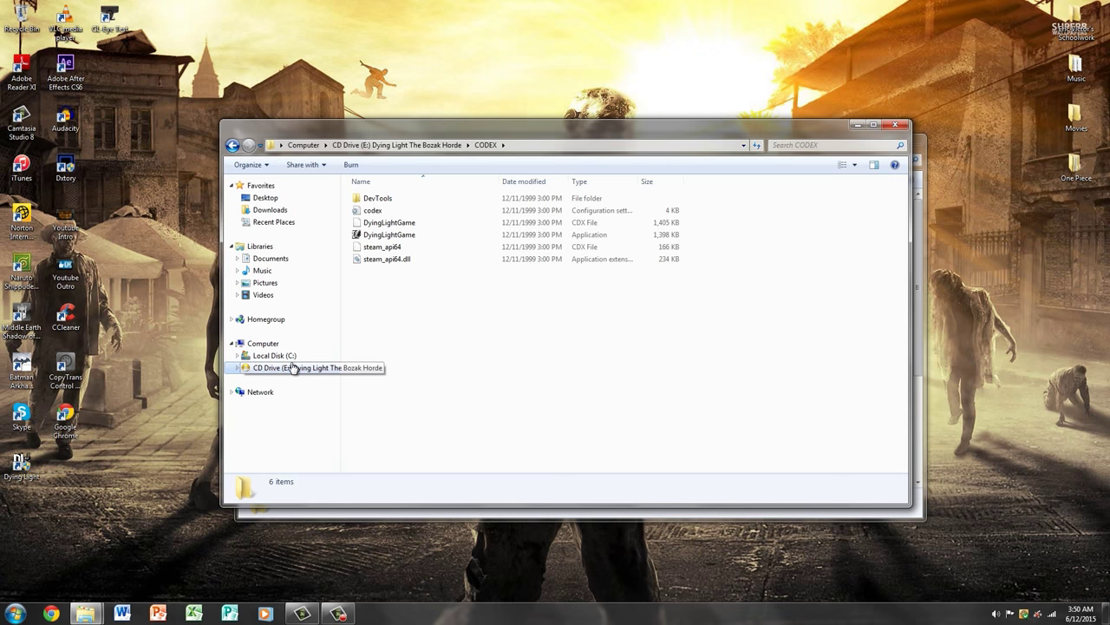
click(263, 343)
right_click(574, 253)
right_click(530, 256)
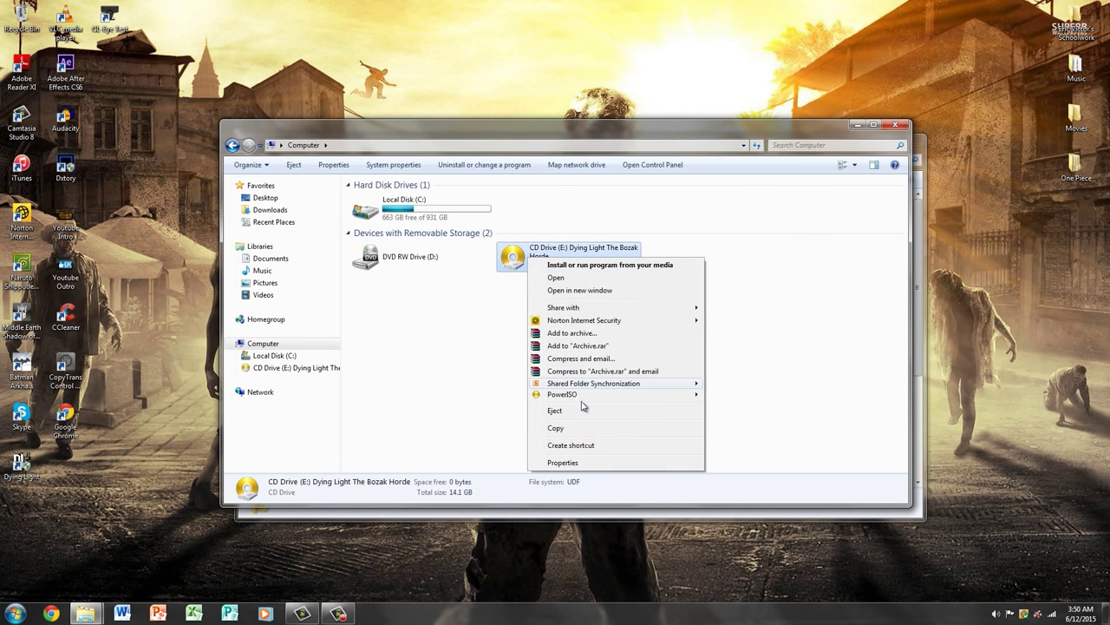
mouse_move(575, 399)
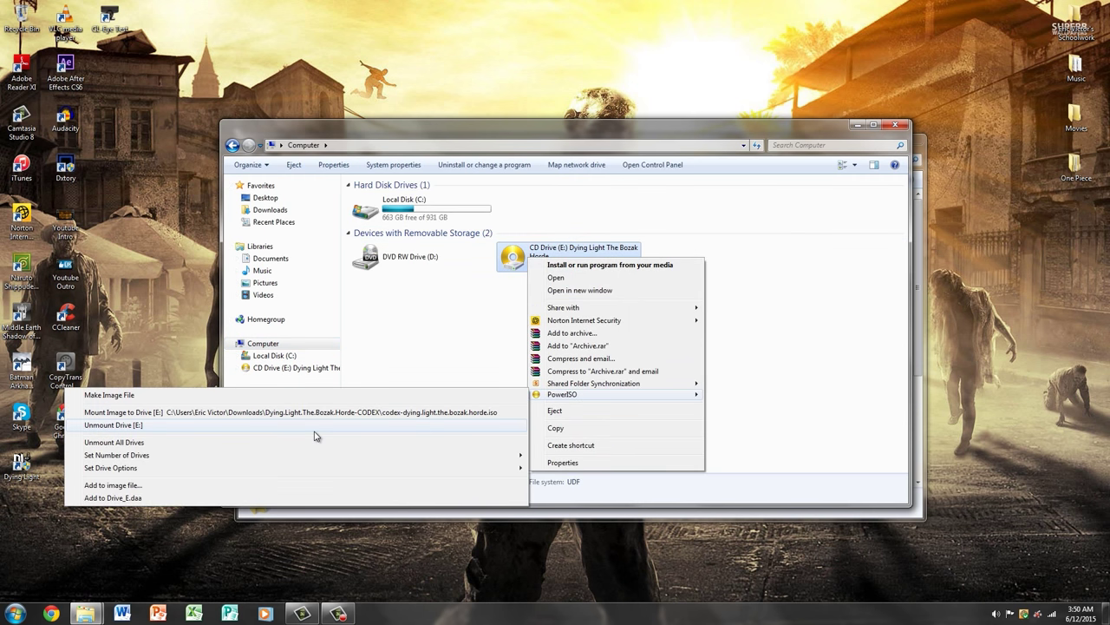
click(238, 426)
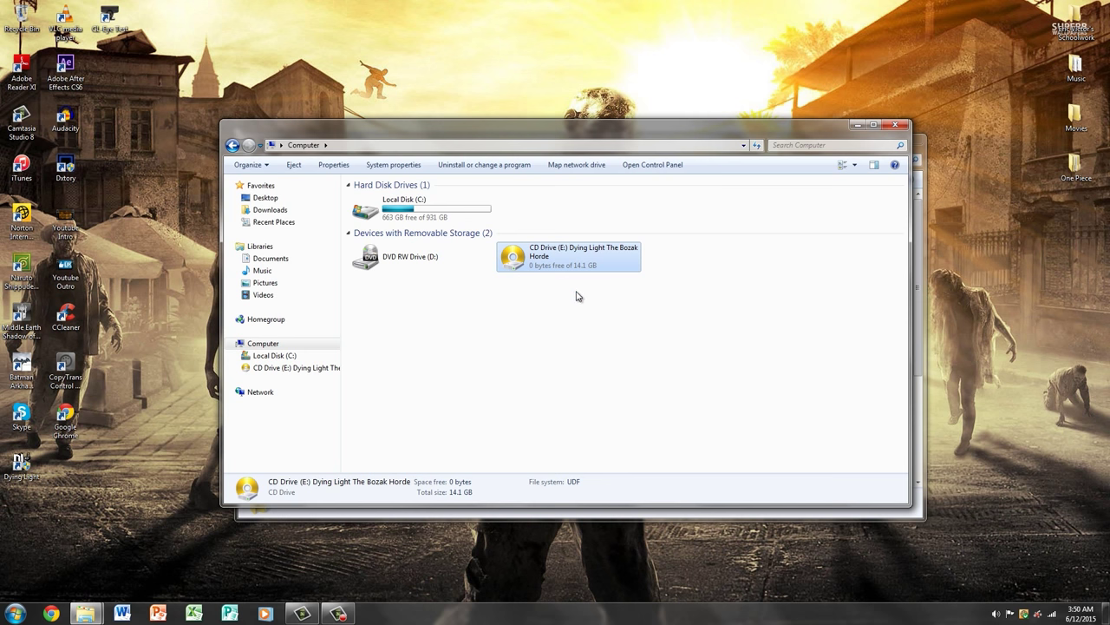
- Disable PowerISO's virtual drive so only C: and D: remain
right_click(541, 260)
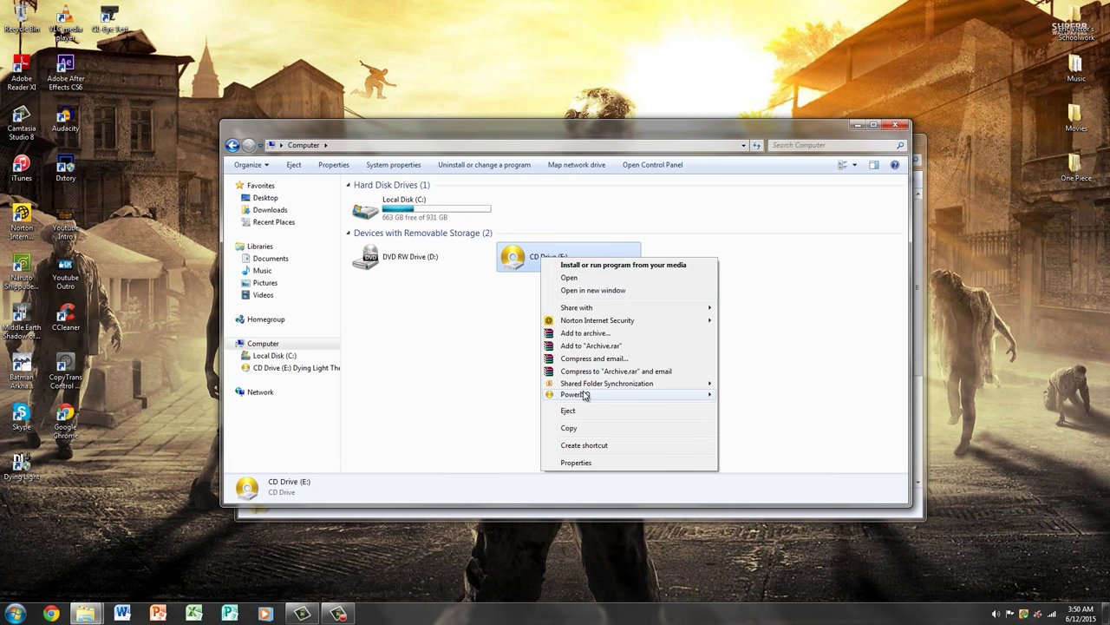
mouse_move(587, 396)
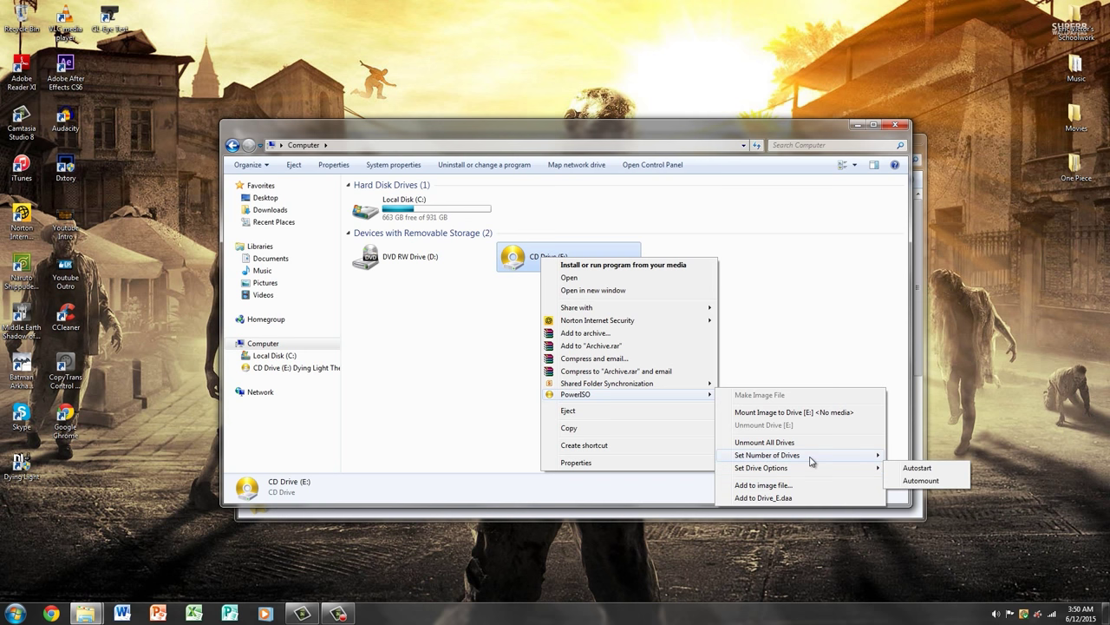
mouse_move(812, 460)
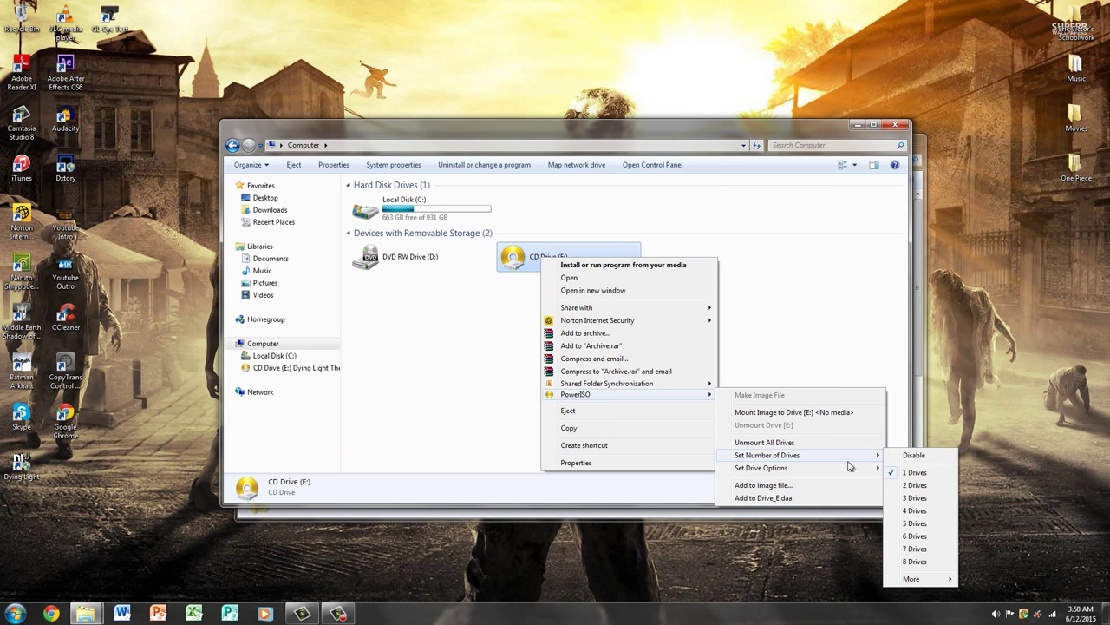
click(906, 458)
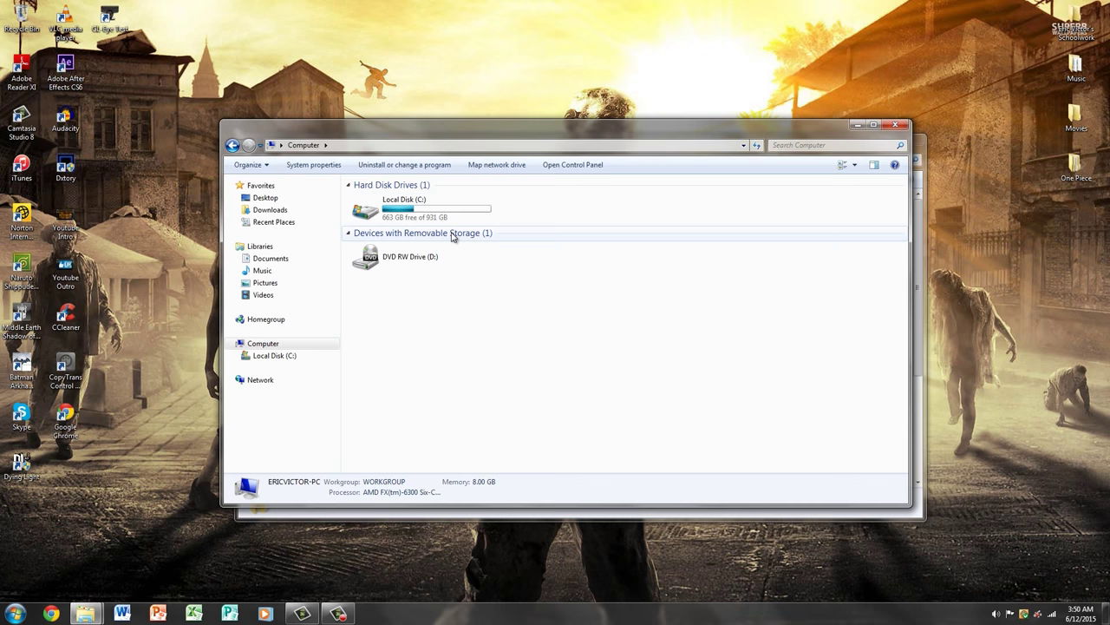
- Open Downloads, then switch to the Dying Light folder under Program Files (x86)
click(255, 215)
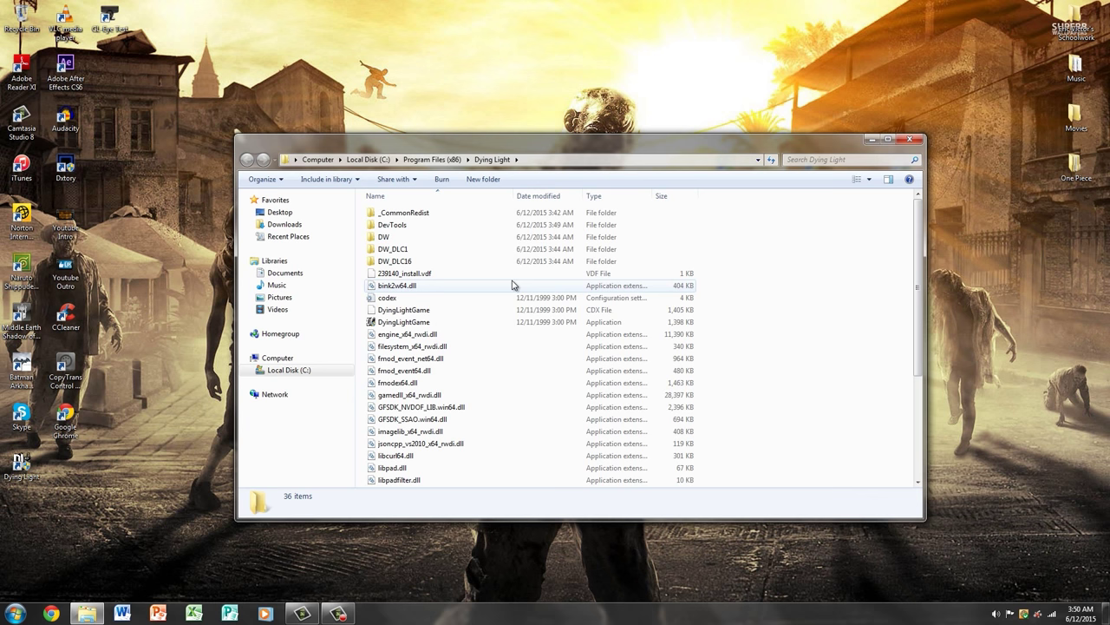
click(338, 614)
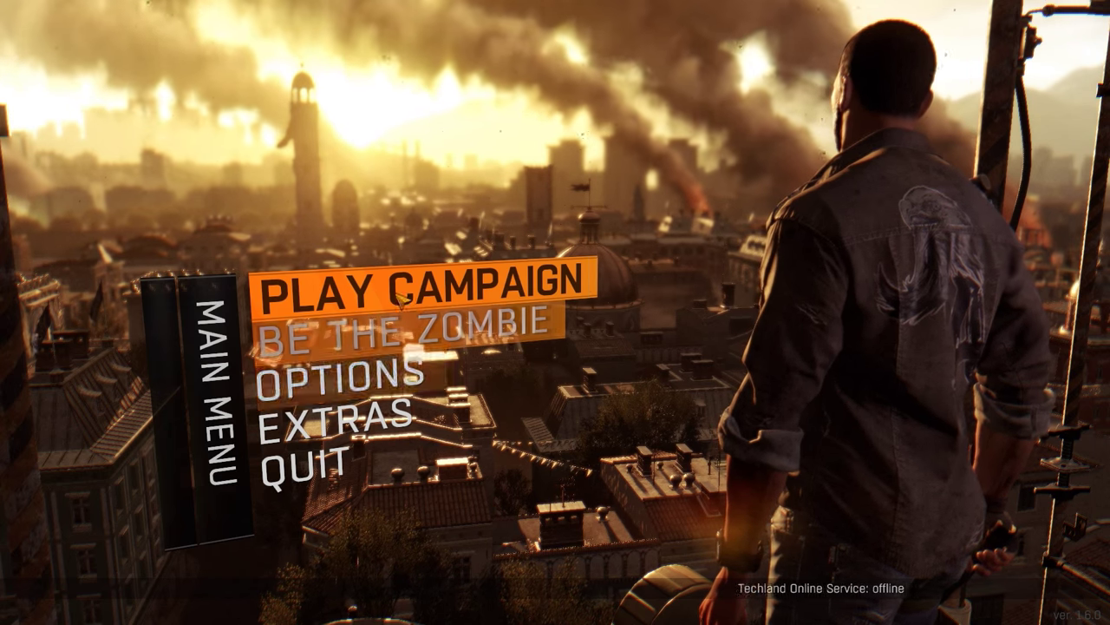
- Go from Options back to the main menu and start a new single-player campaign
click(356, 375)
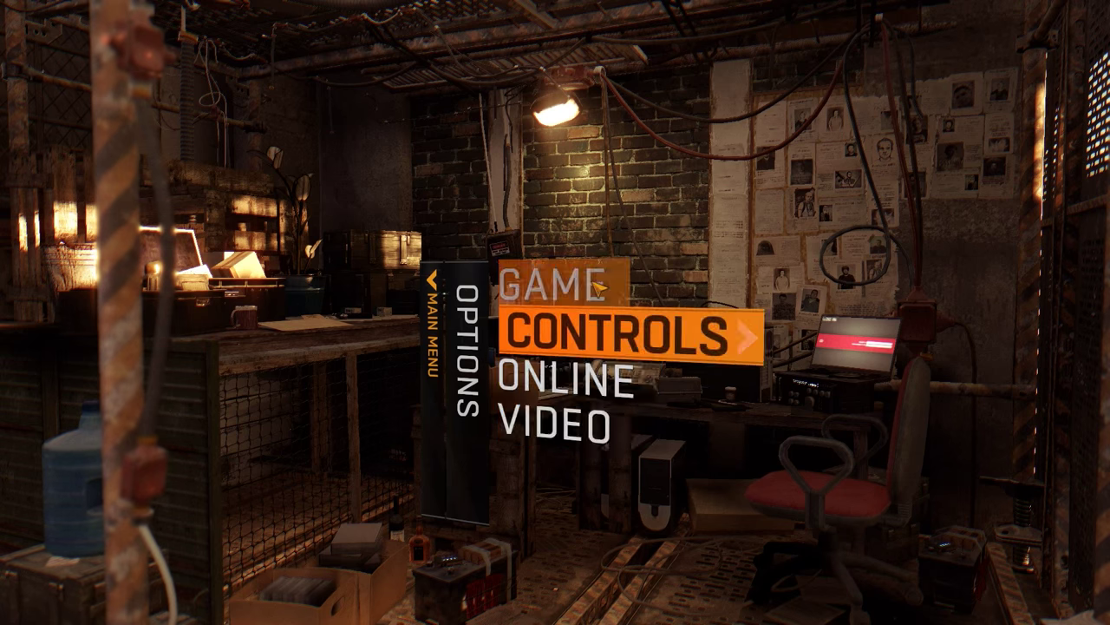
click(425, 363)
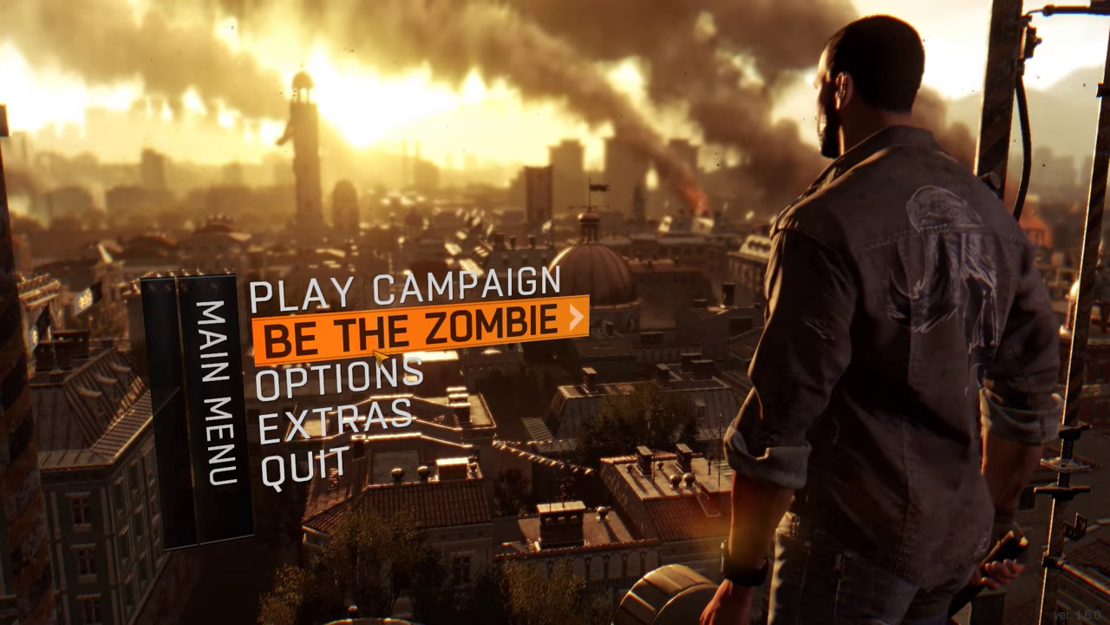
click(404, 353)
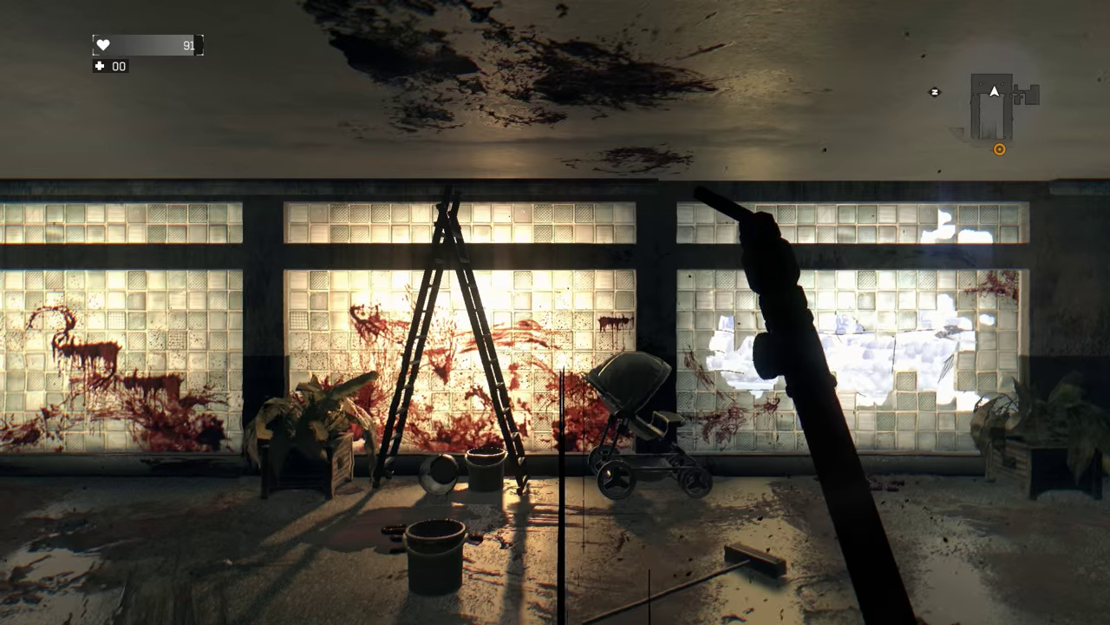
- Walk through the rooms past door 13 and the glass doors to the glass-block wall
key(w)
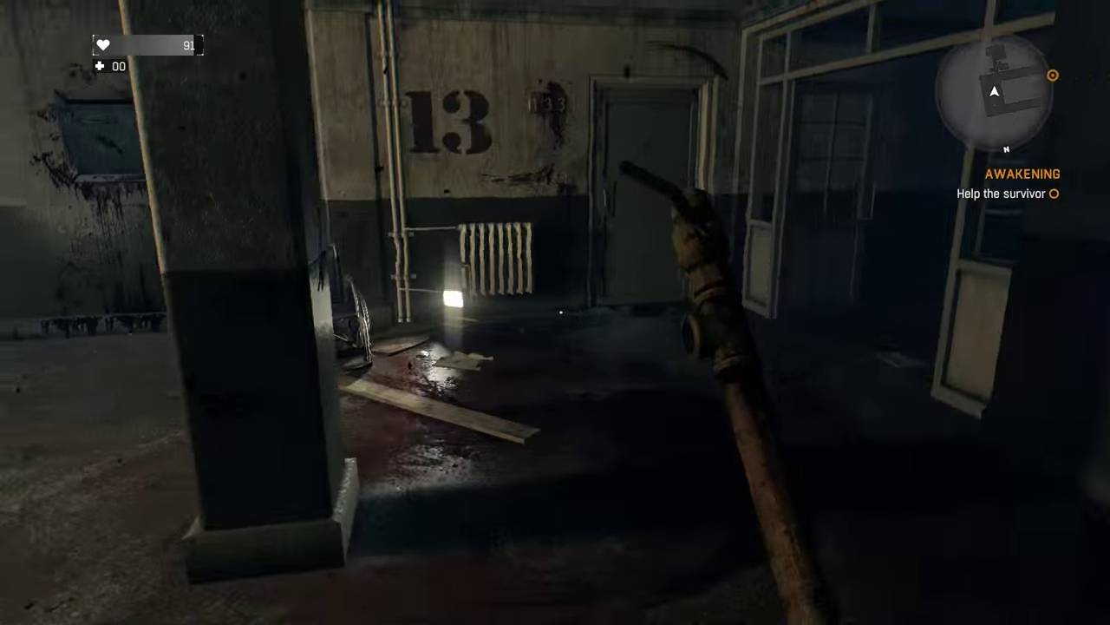
key(w)
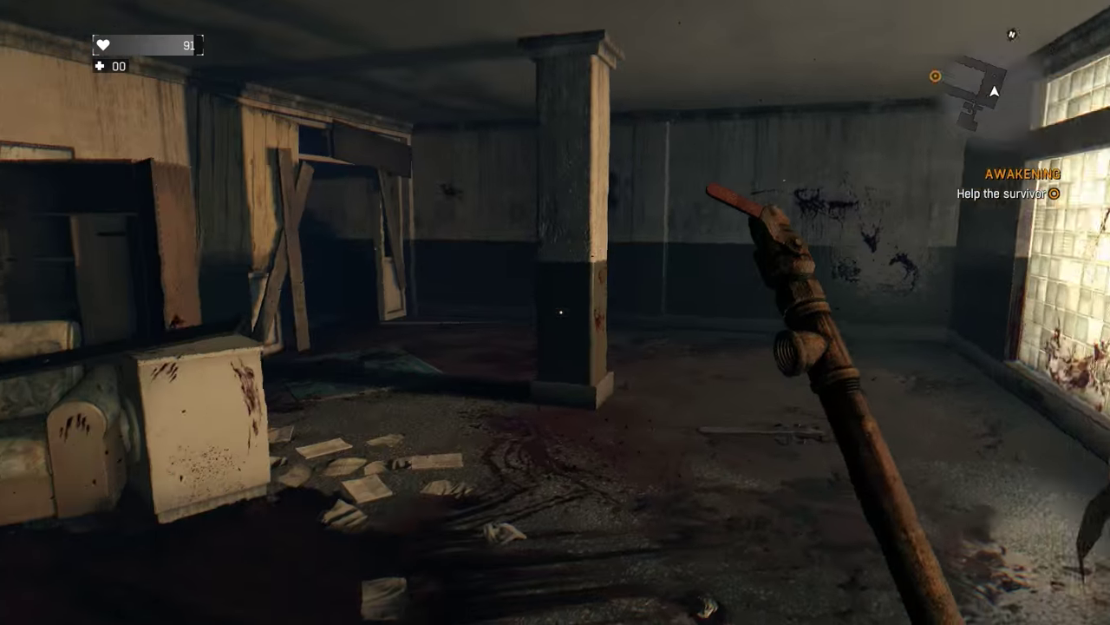
key(w)
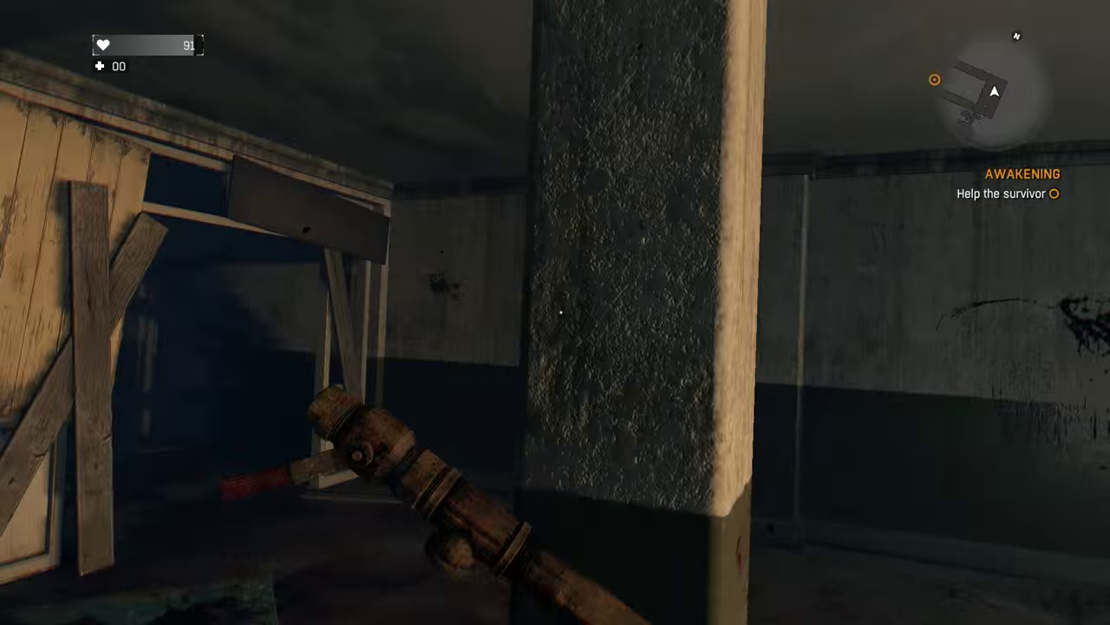
key(w)
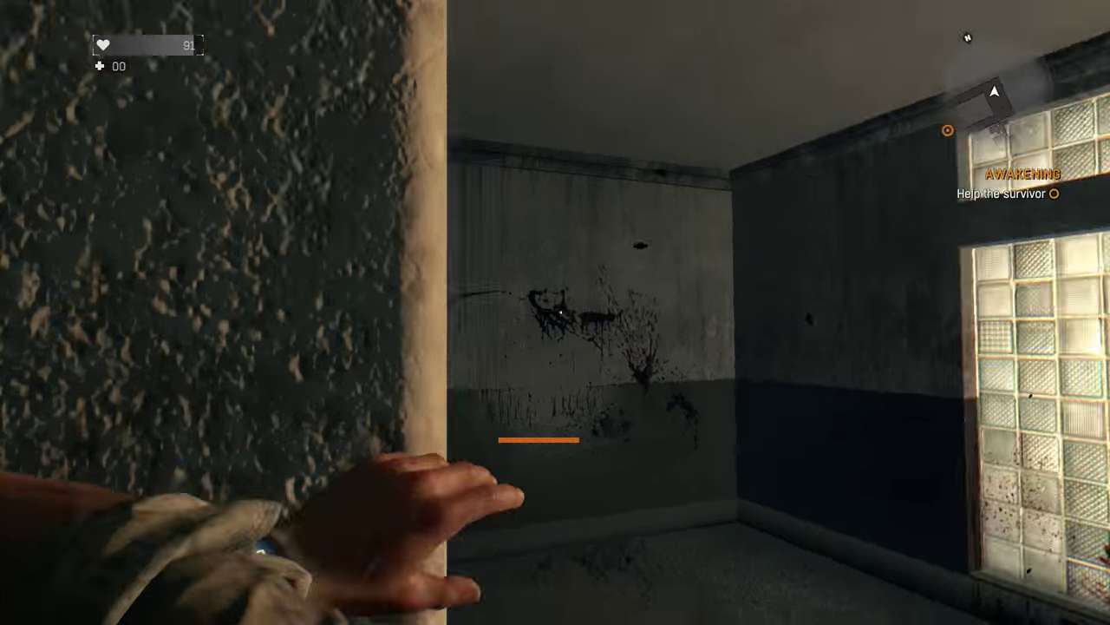
key(w)
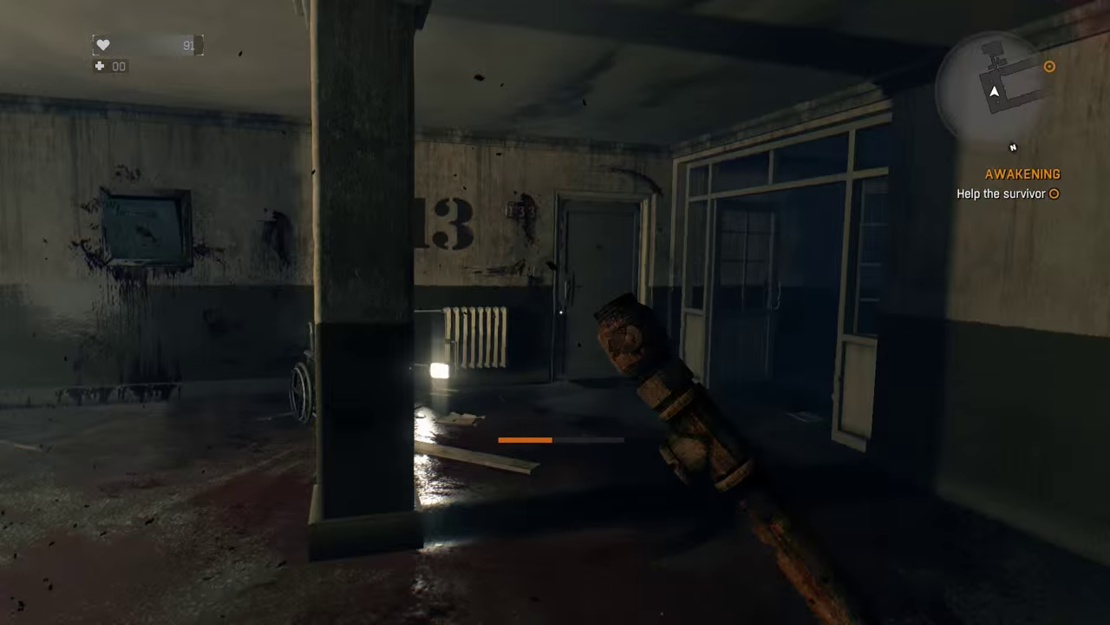
key(w)
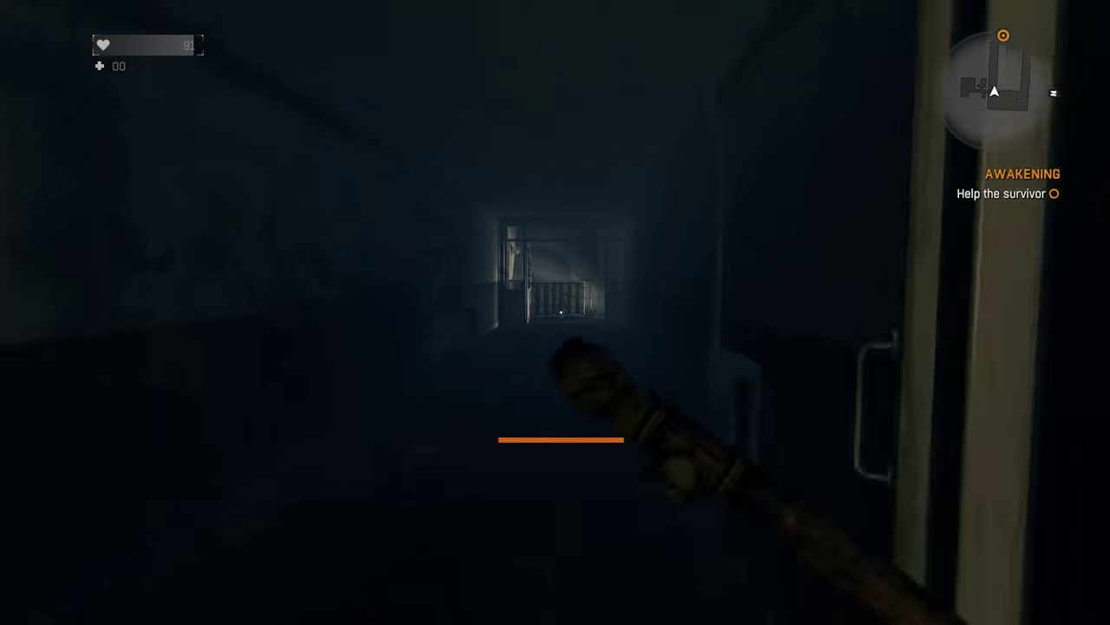
key(w)
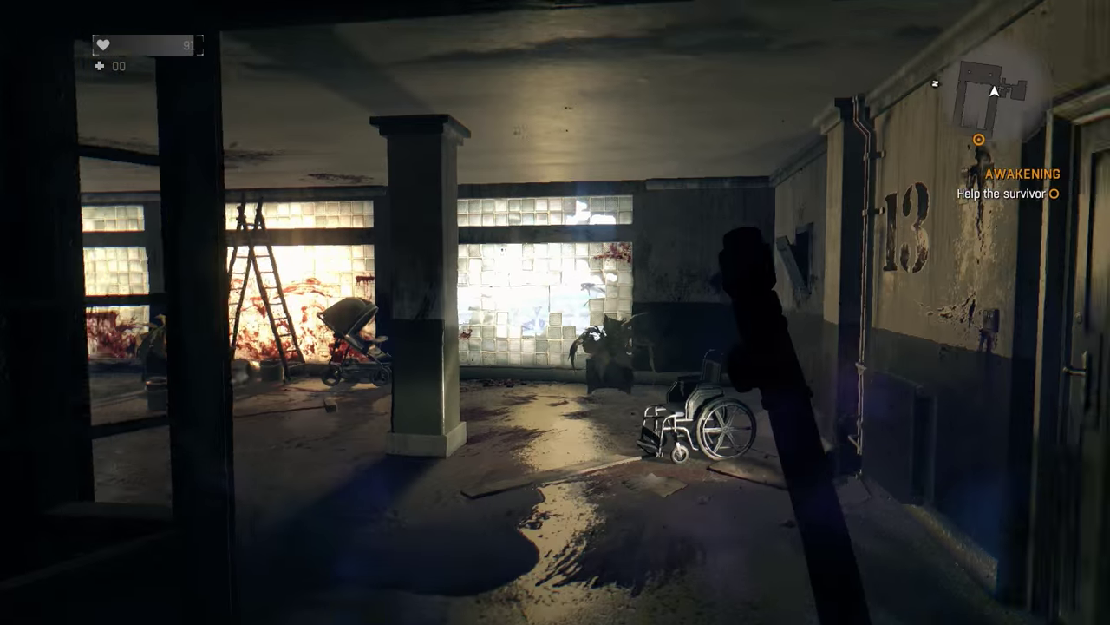
key(w)
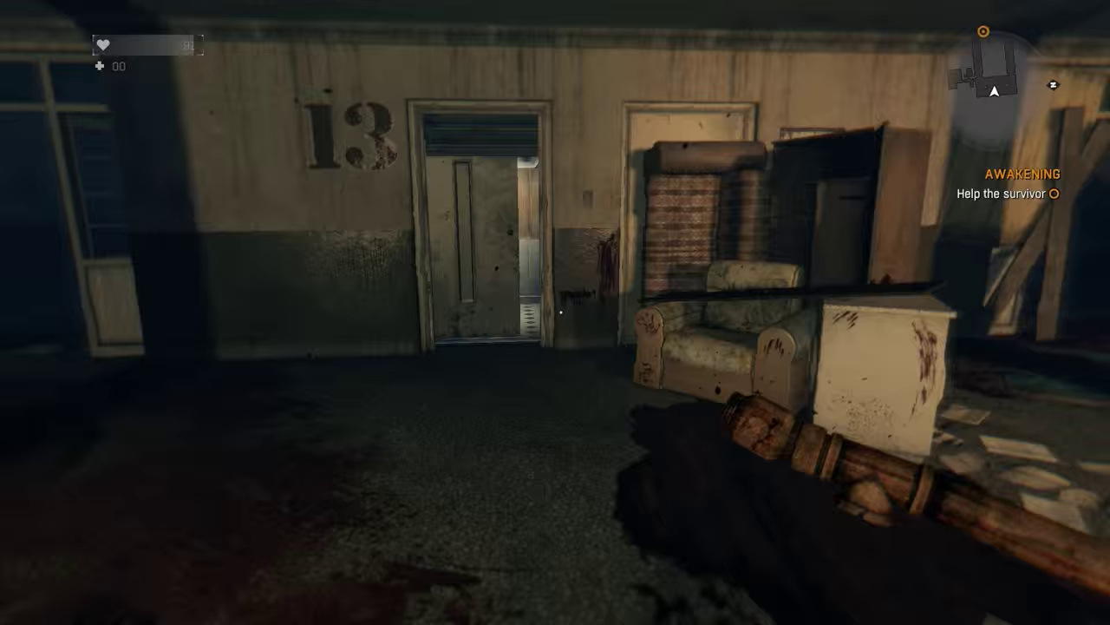
- Head down the dark corridor to the closed door and kill the infected survivor with the pipe
key(w)
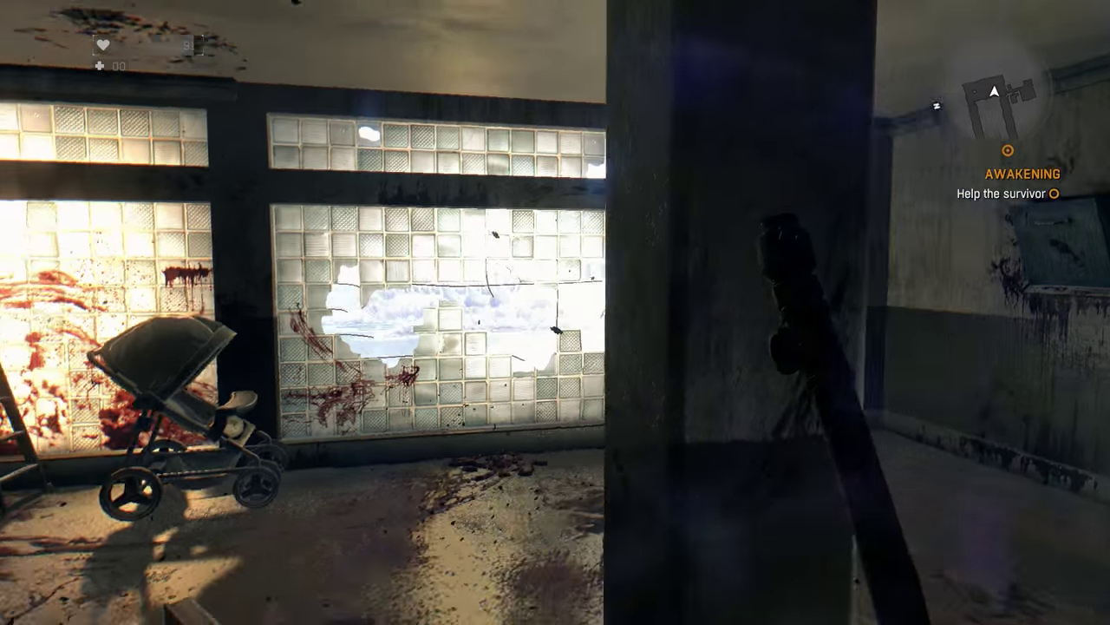
key(w)
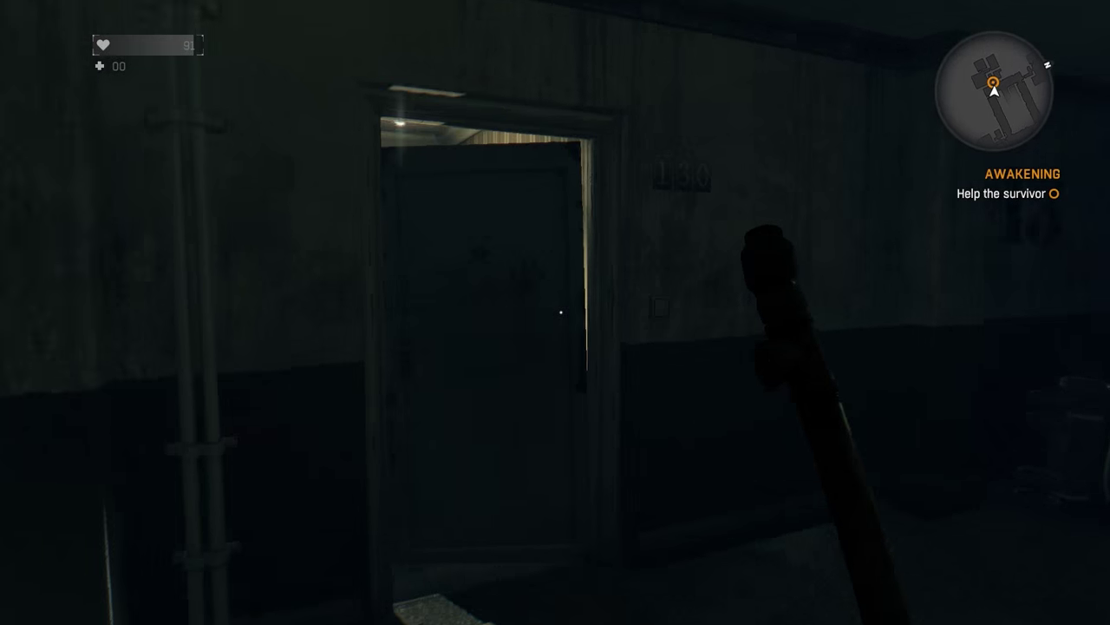
key(w)
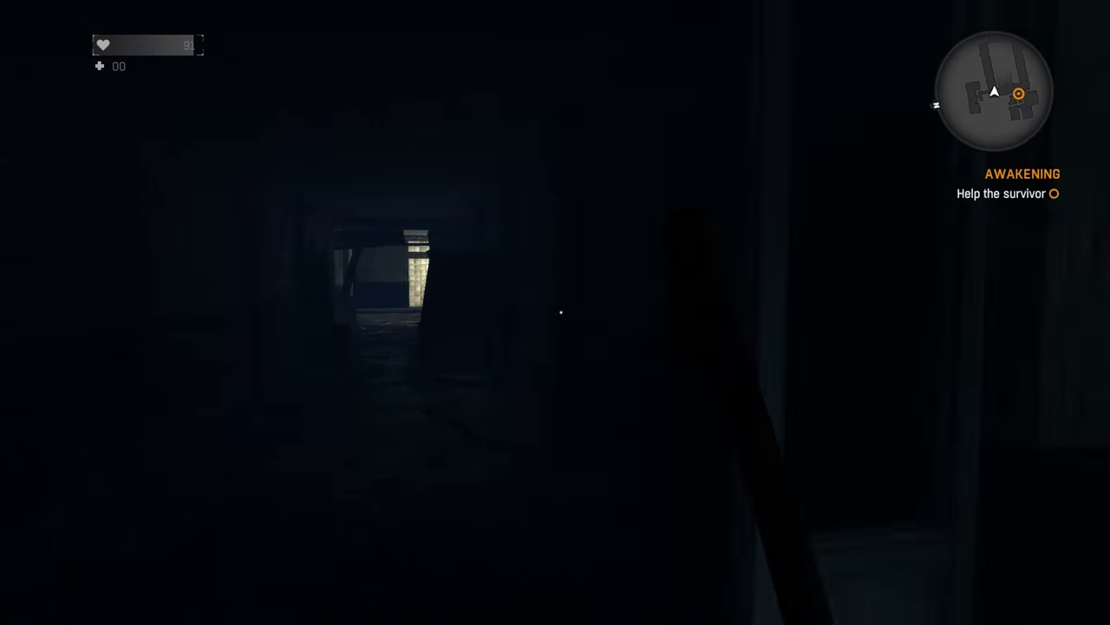
key(w)
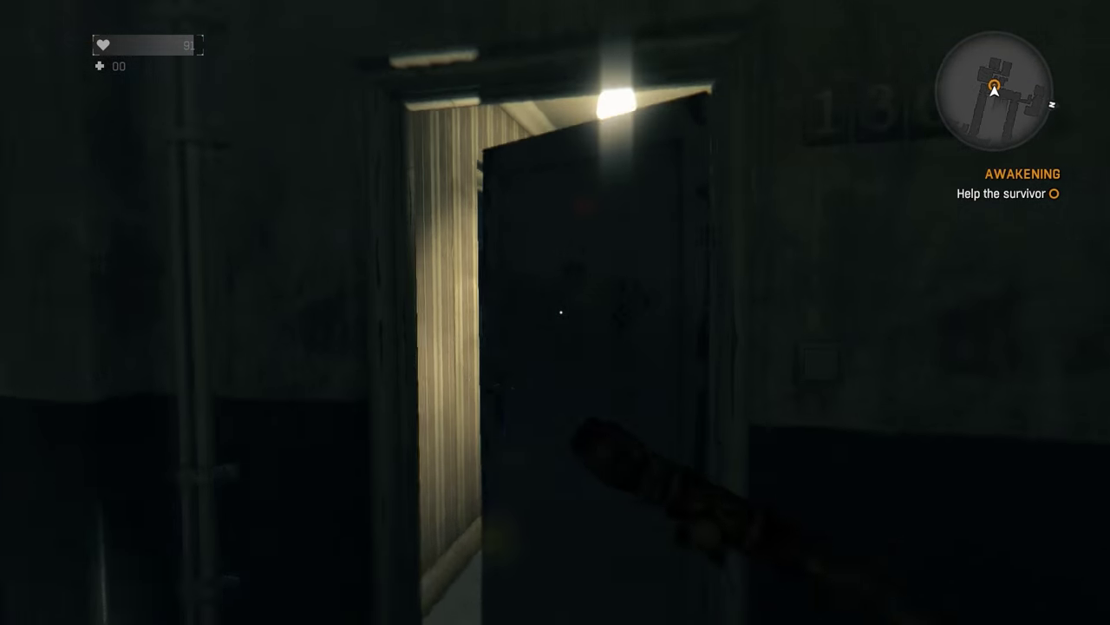
key(w)
key(w)
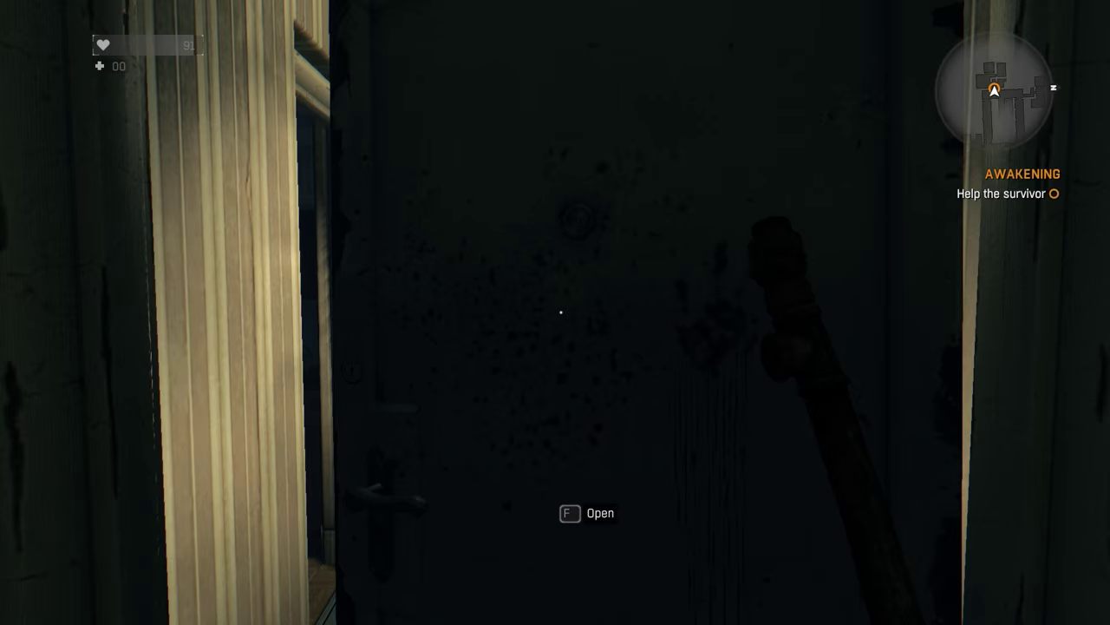
key(w)
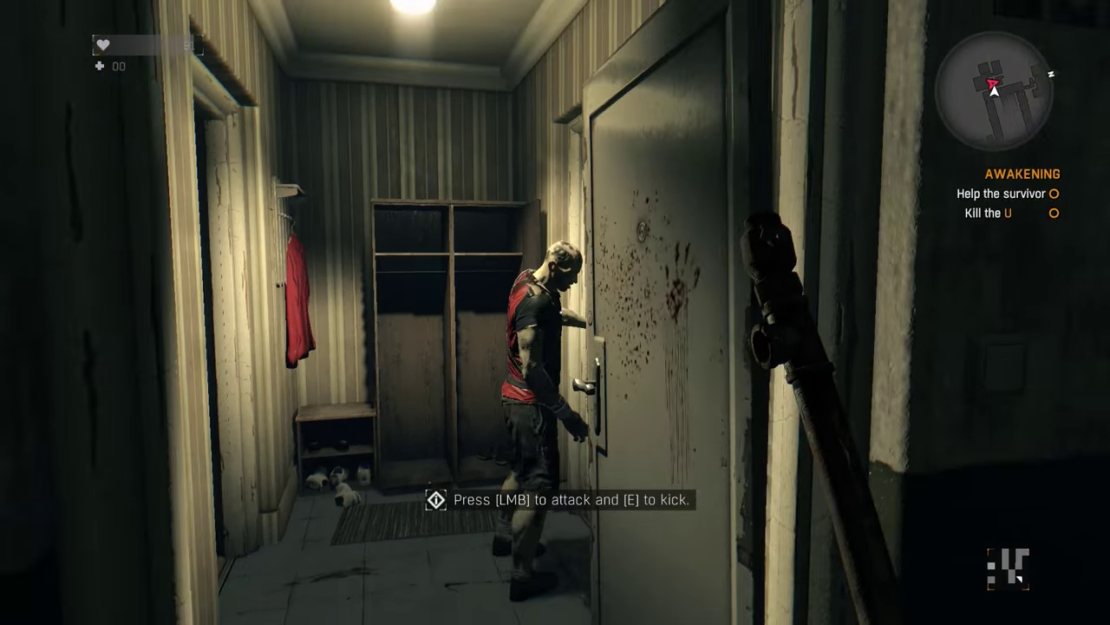
click(555, 312)
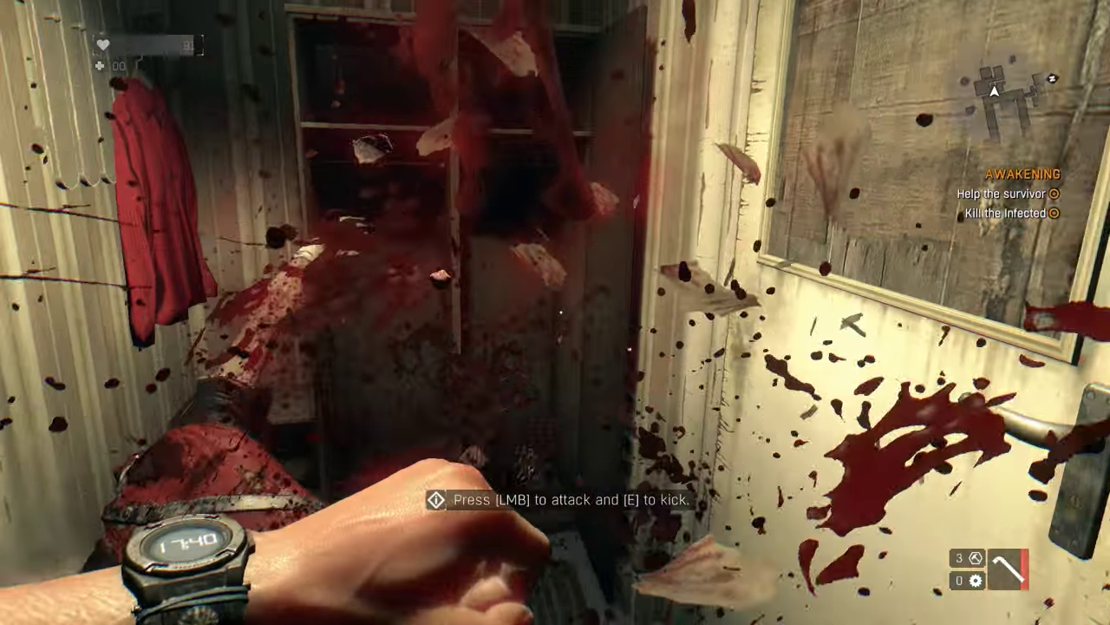
click(555, 312)
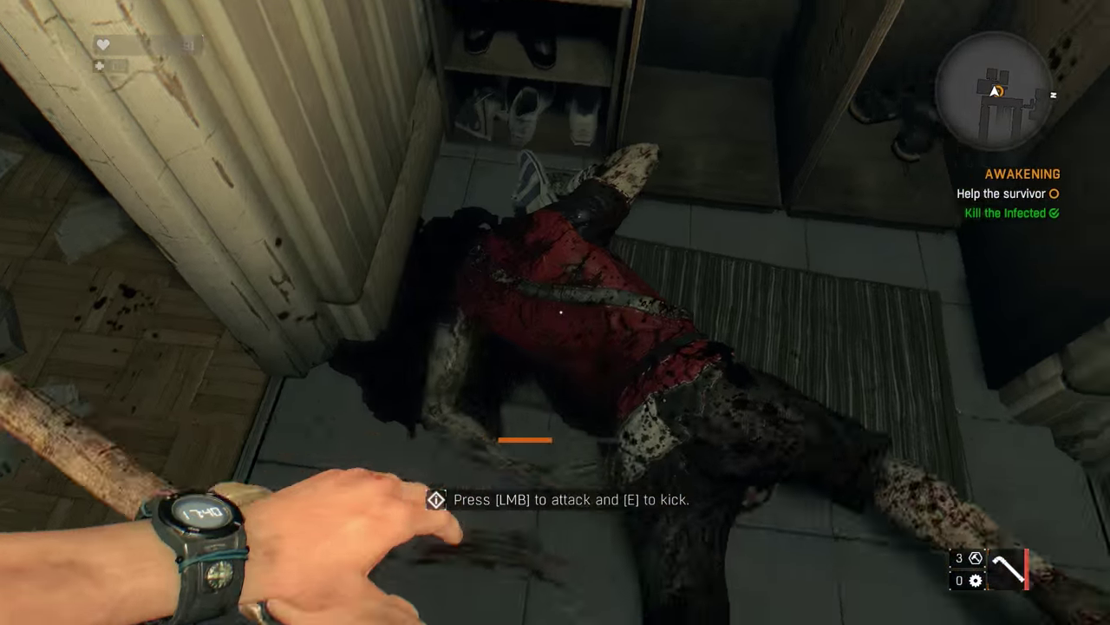